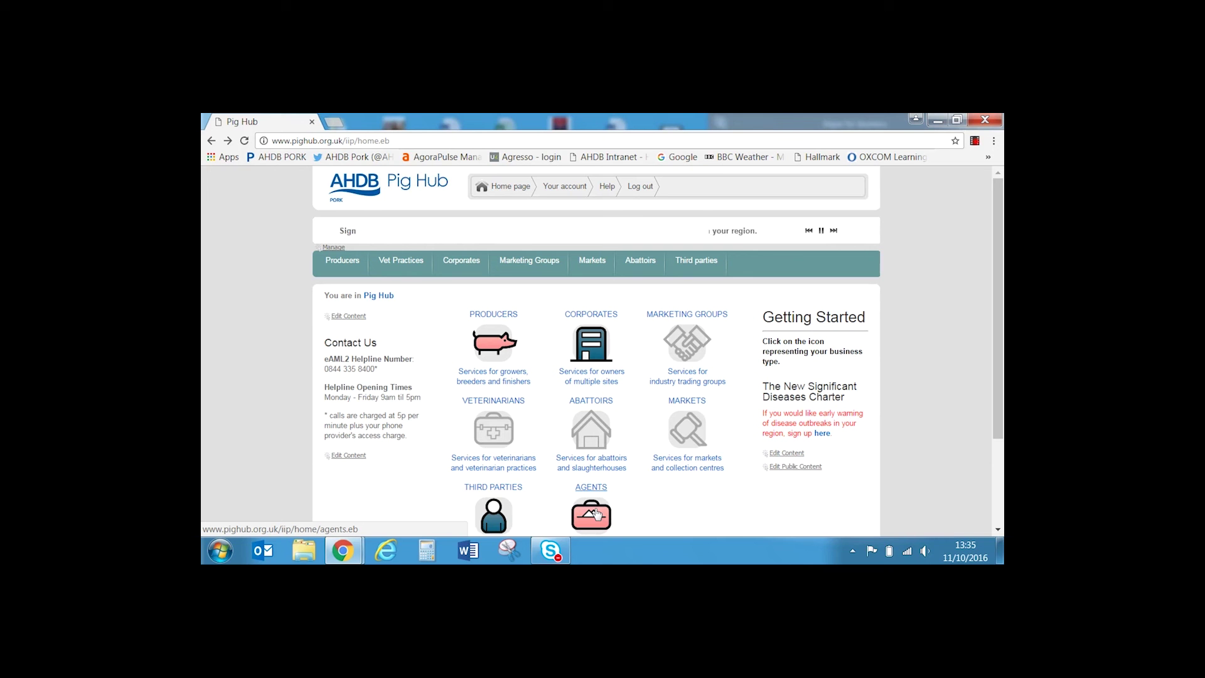
Open the e-Medicine Book from the producer services and choose the Perky Pink Pigs III holding
click(492, 346)
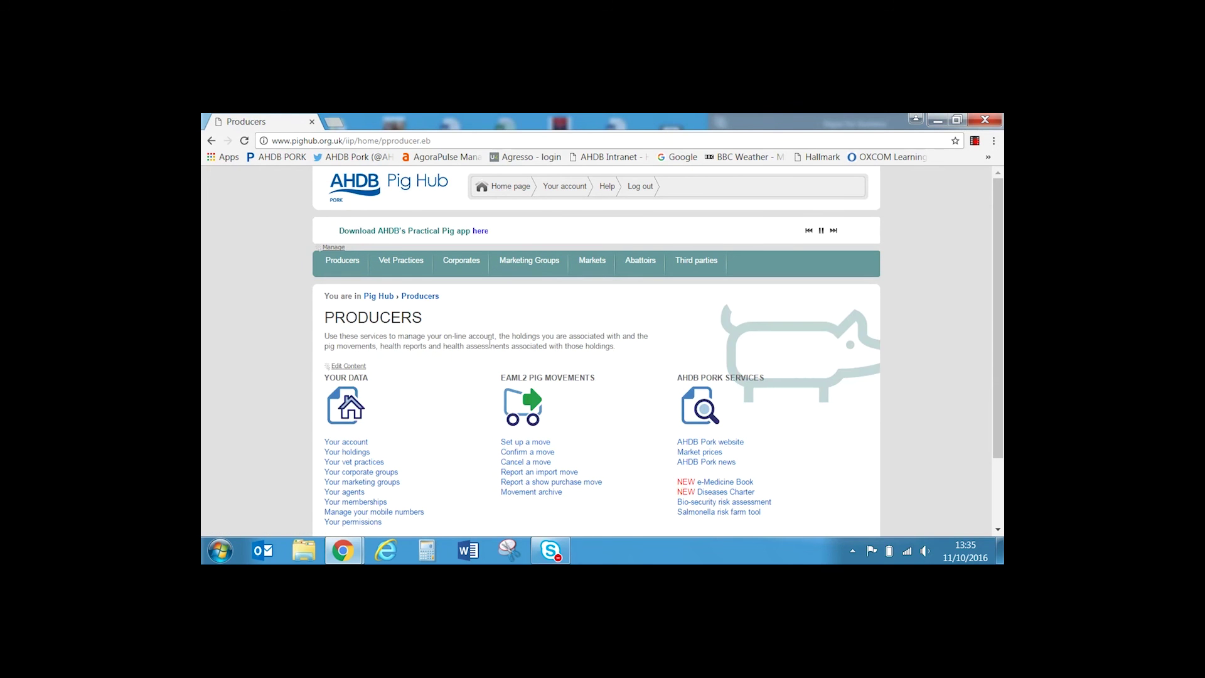
click(709, 484)
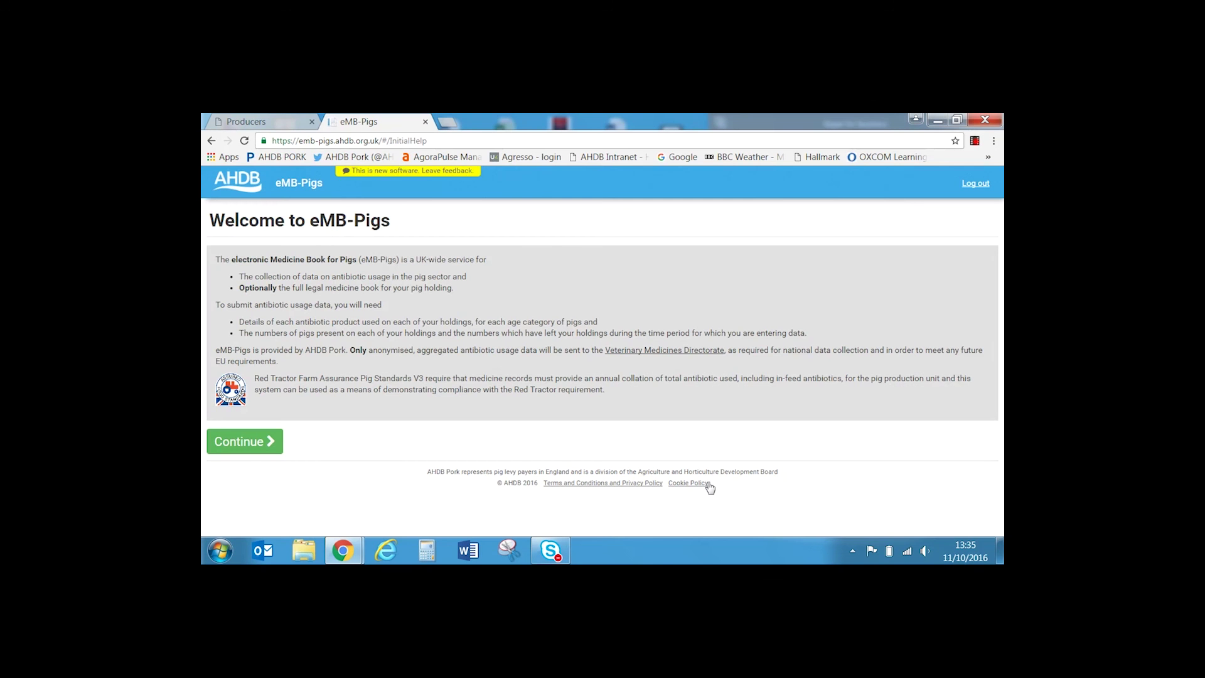
click(249, 442)
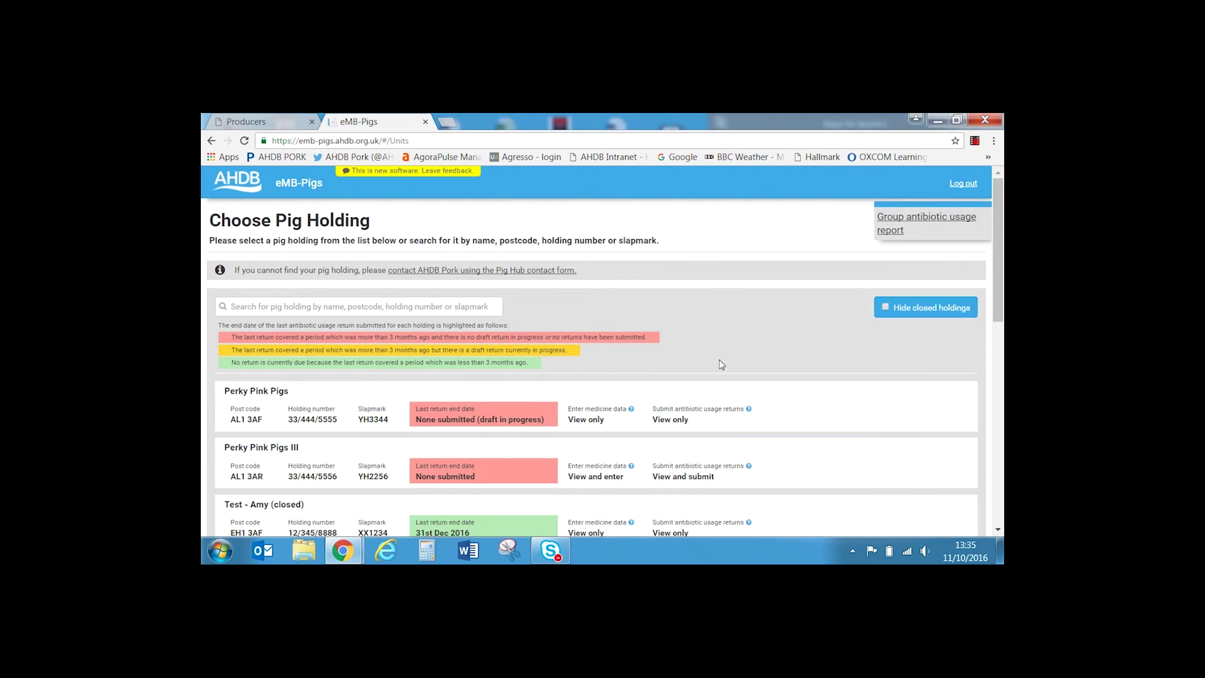
scroll(998, 280, down, 1)
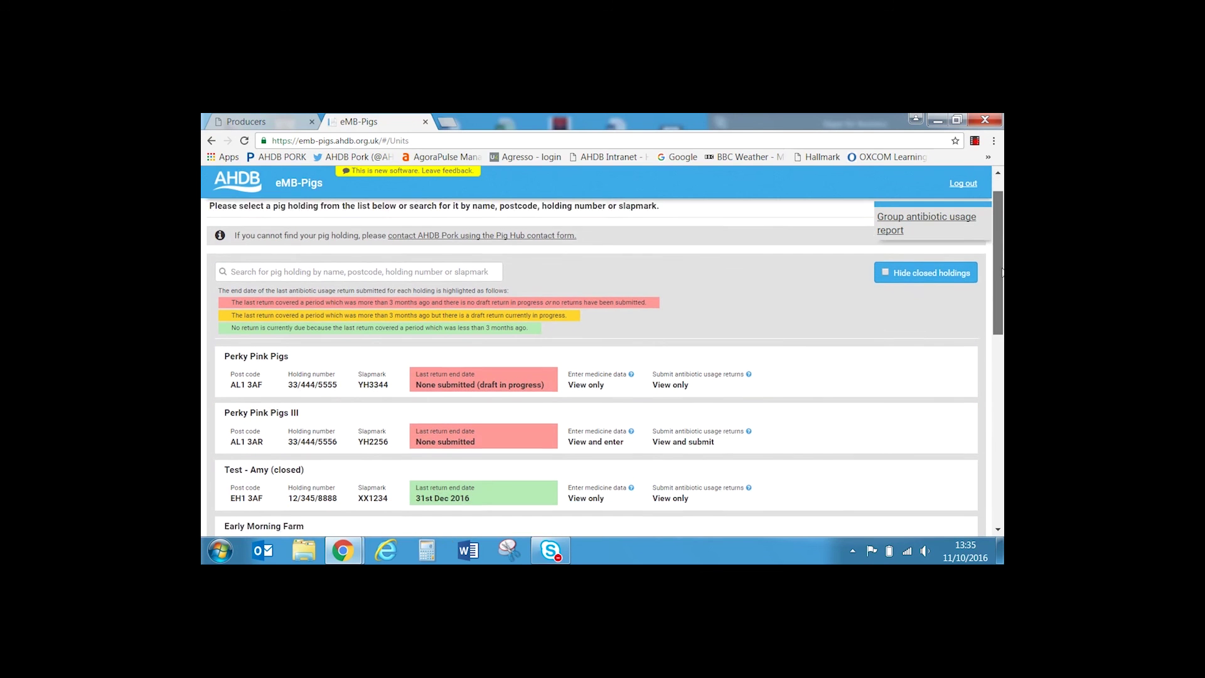
drag(1003, 271, 1002, 289)
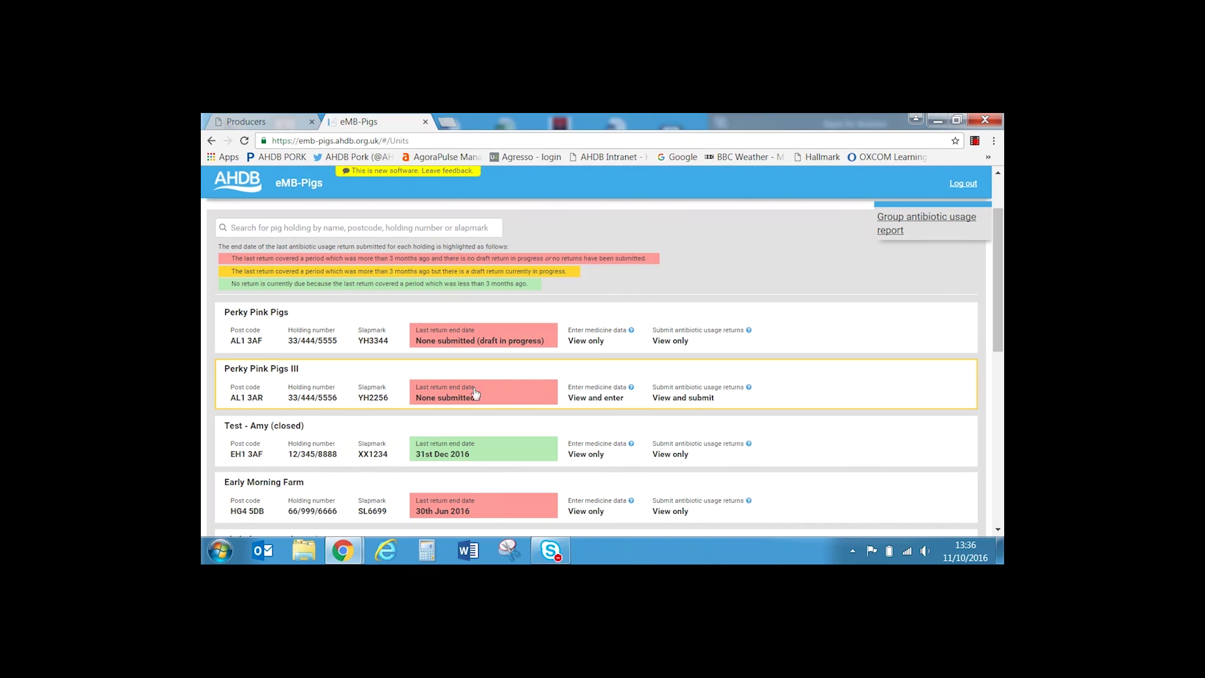
click(282, 385)
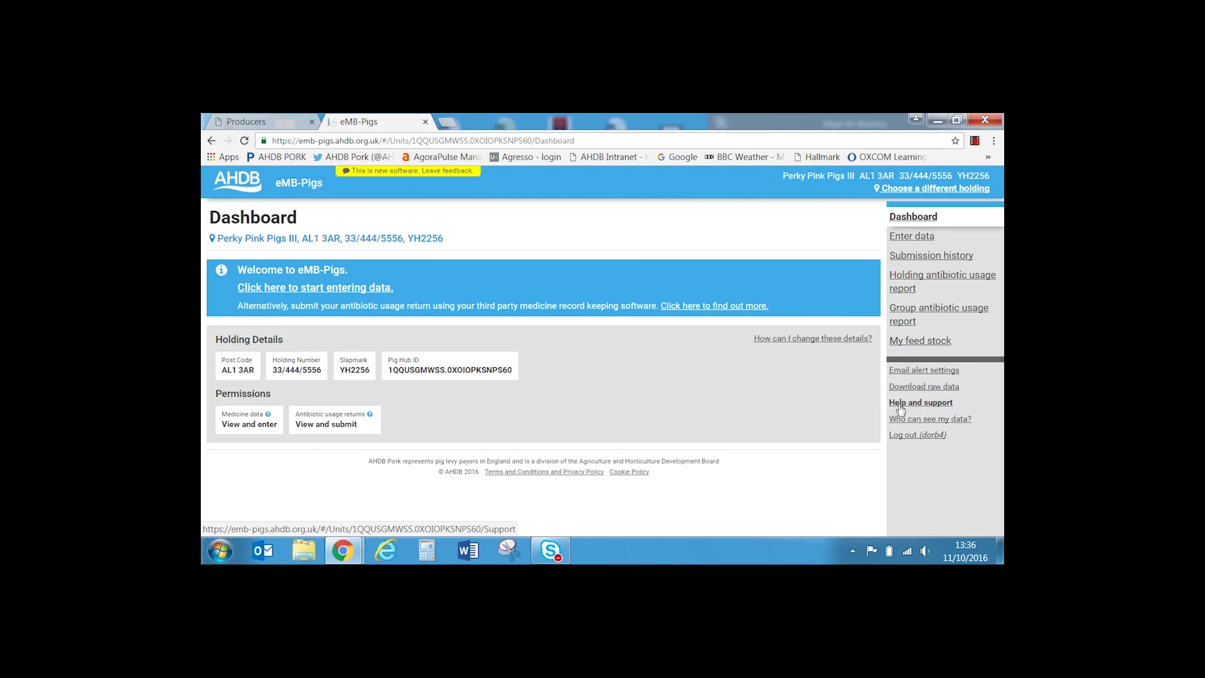
Start entering data with the simple antibiotic data entry option and create a draft antibiotic usage return
click(376, 290)
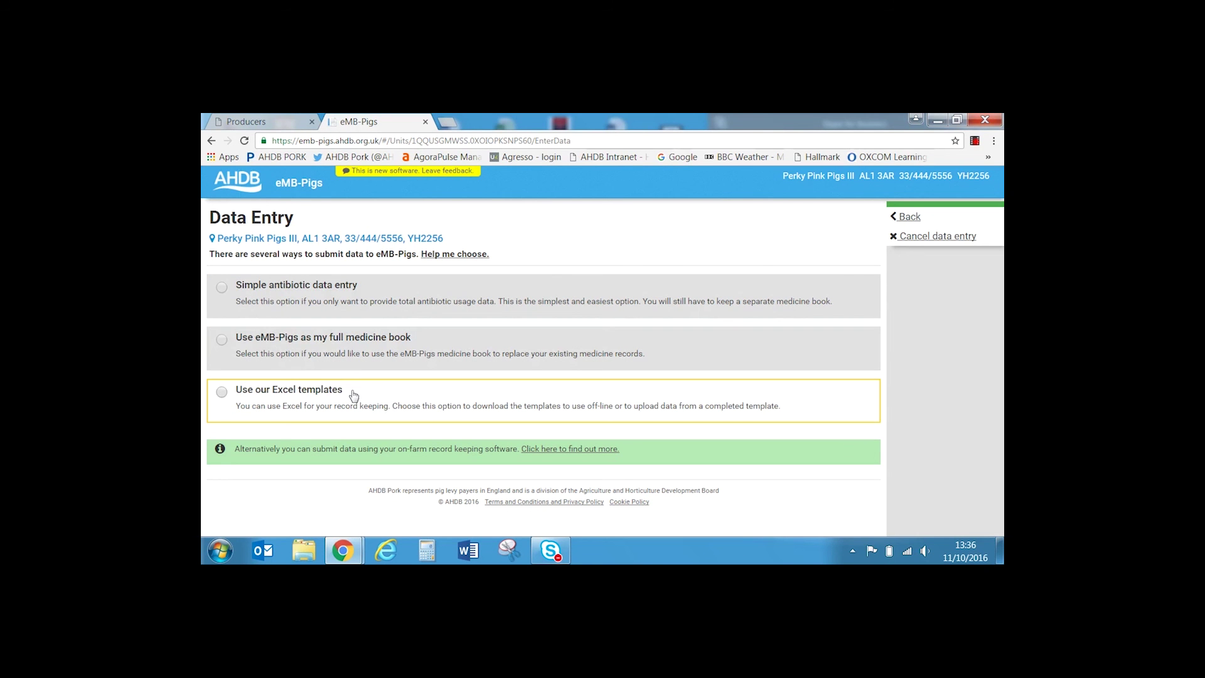
click(269, 299)
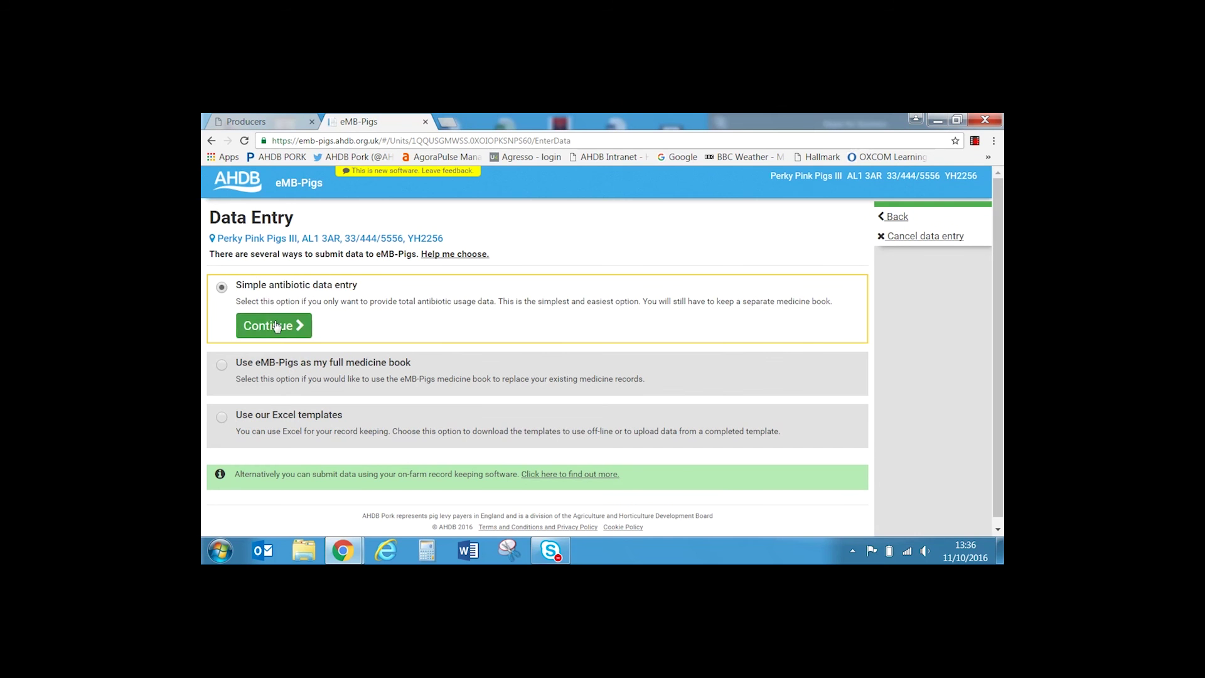
click(275, 325)
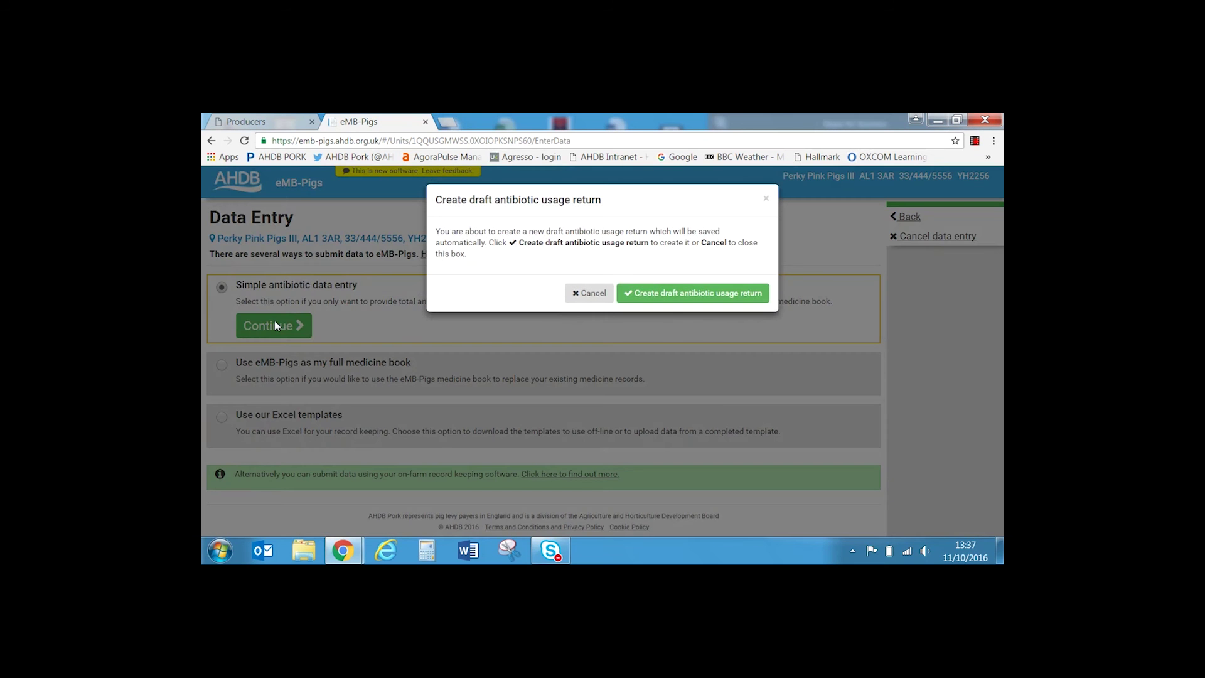
click(667, 294)
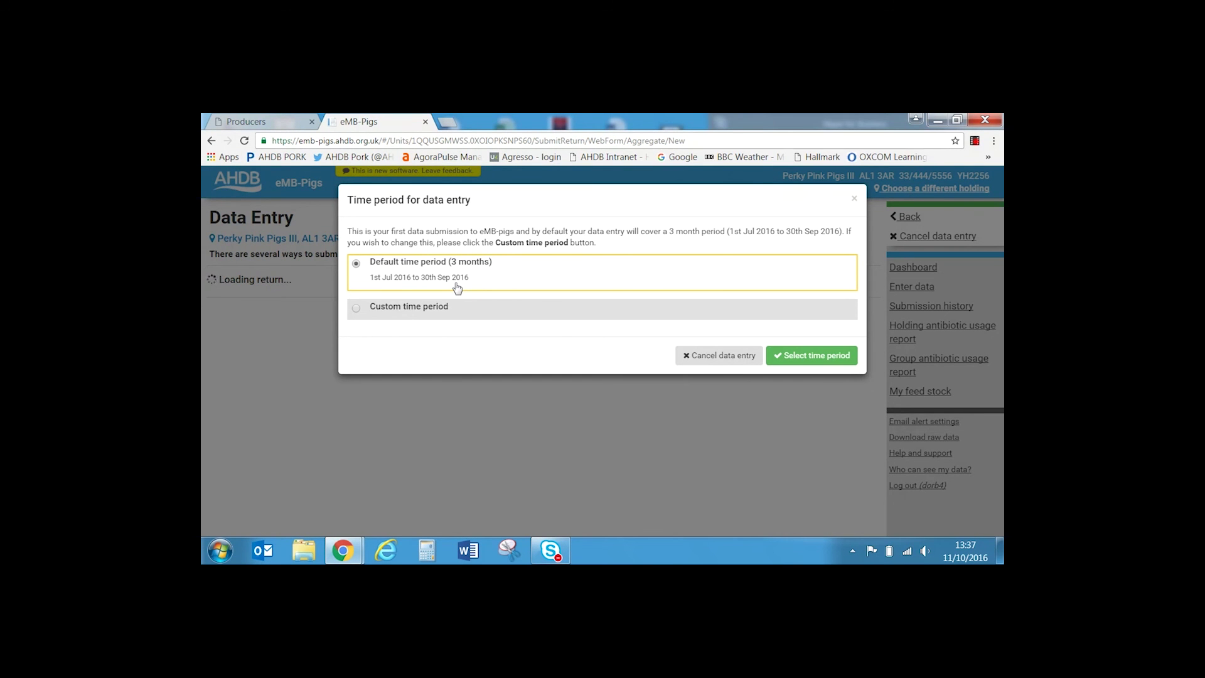
Select a custom time period for the return, with year 2015 and a duration of 12 months
click(432, 313)
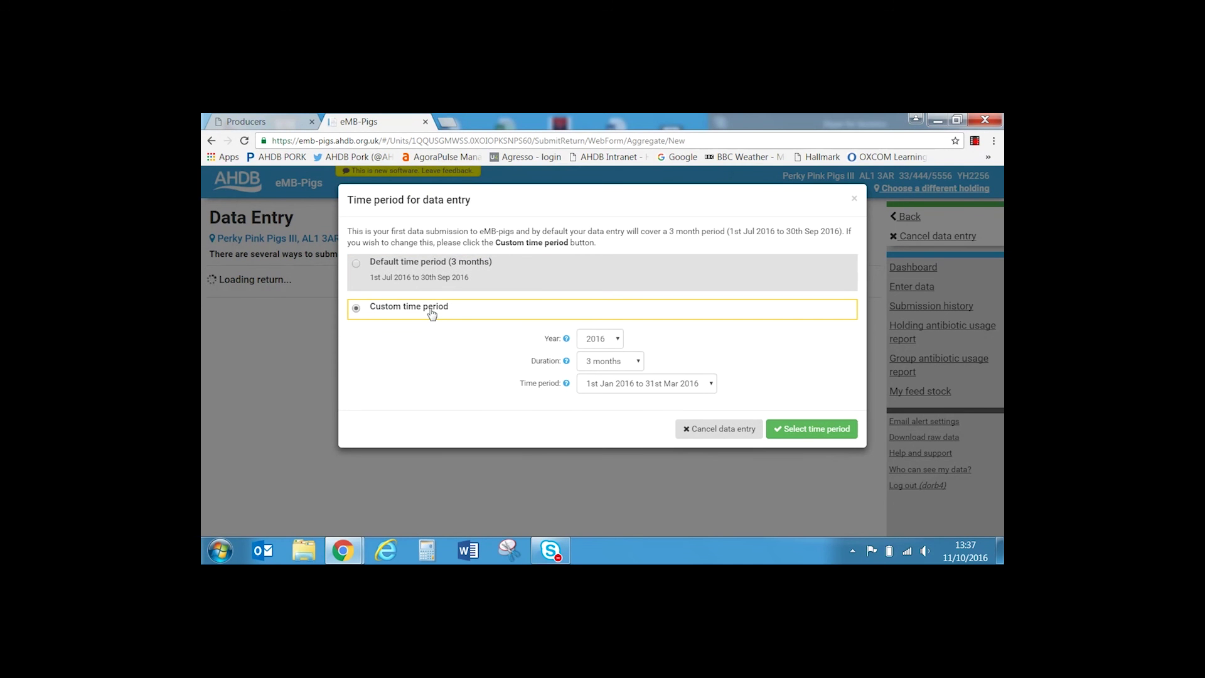
click(617, 342)
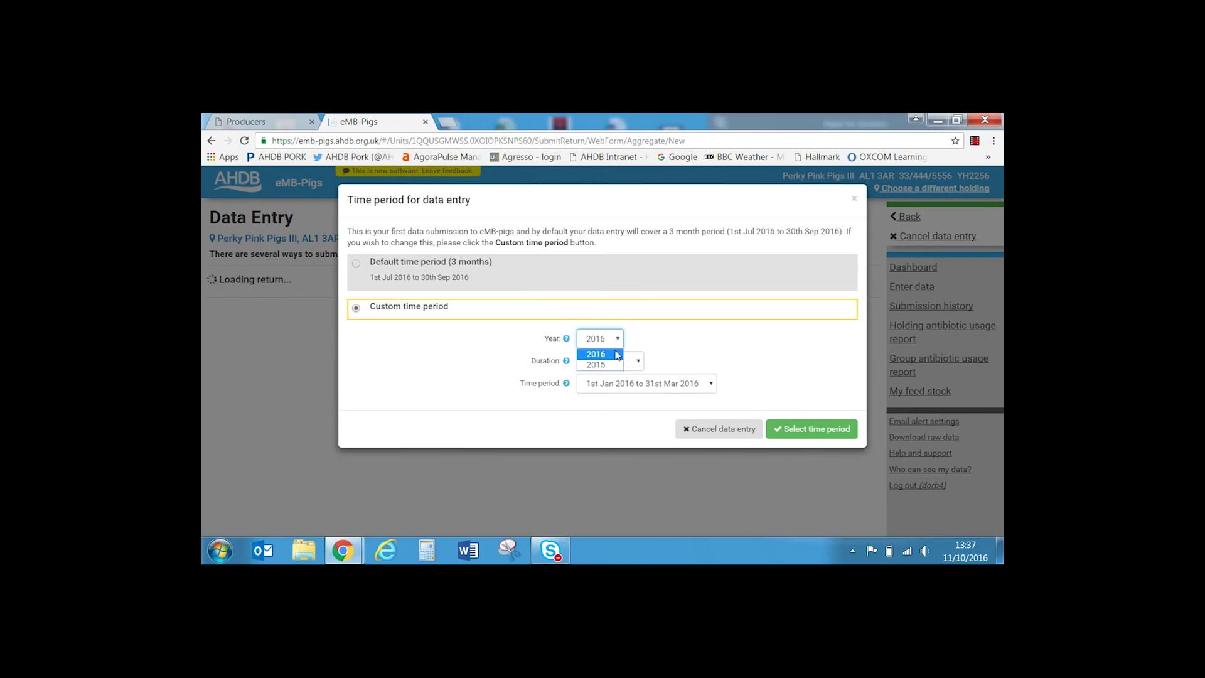
click(616, 365)
click(638, 362)
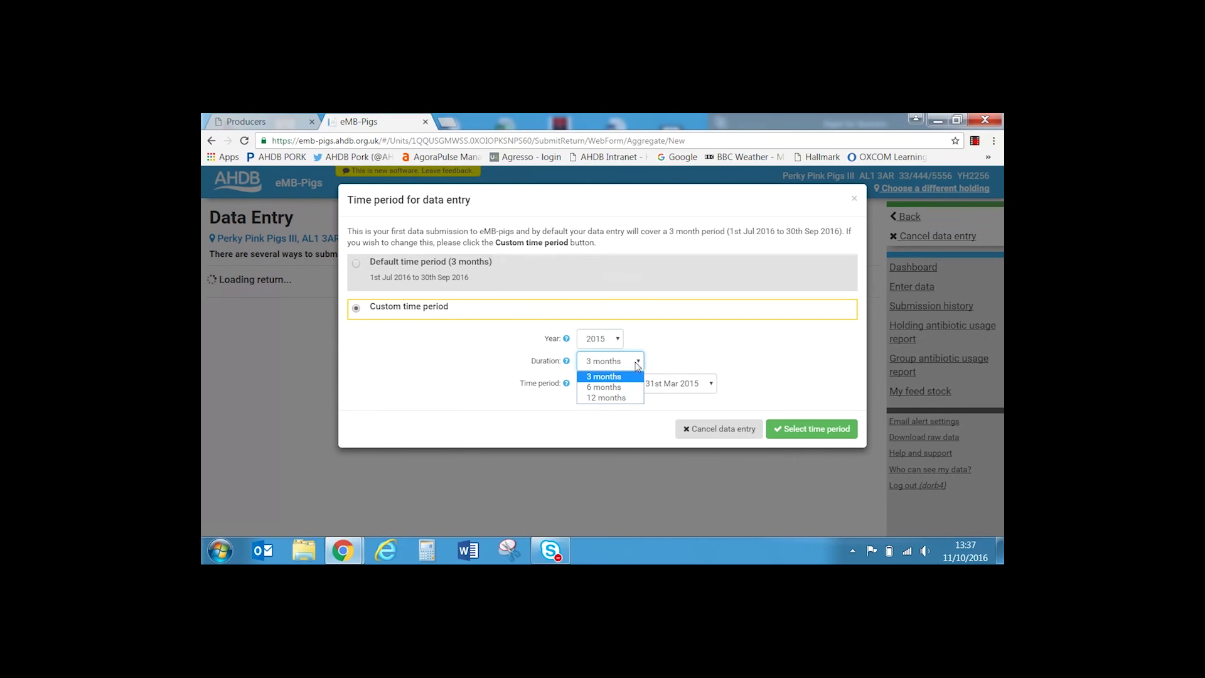
click(635, 396)
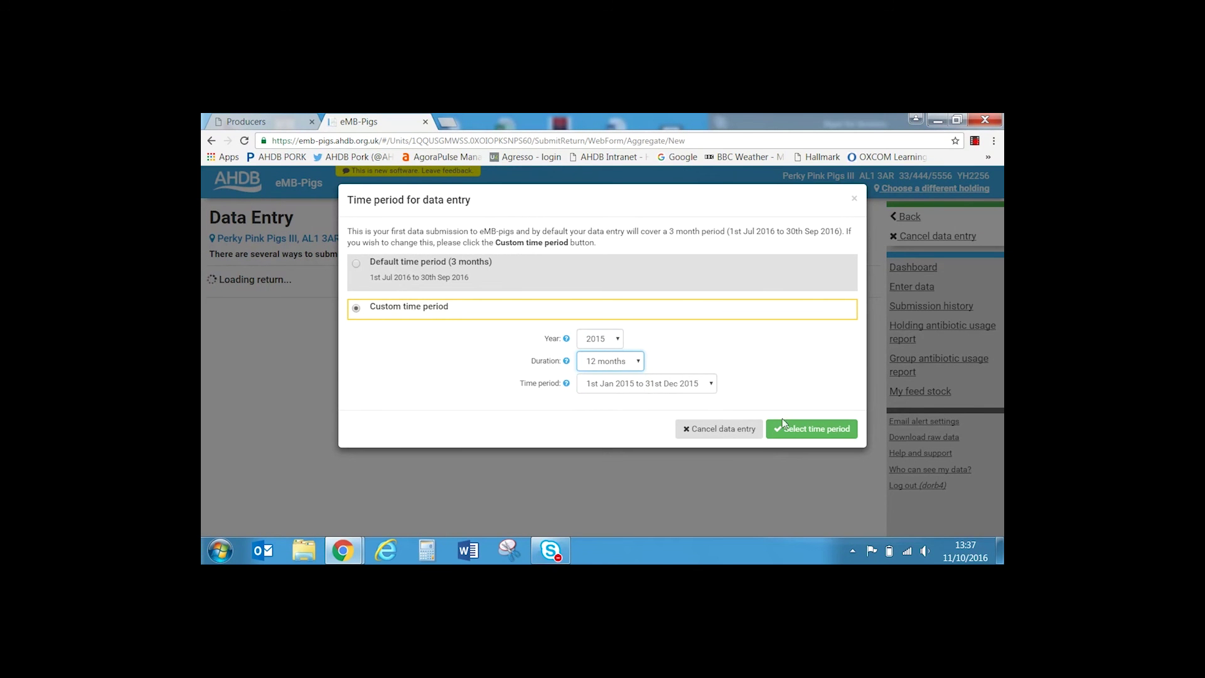
click(819, 433)
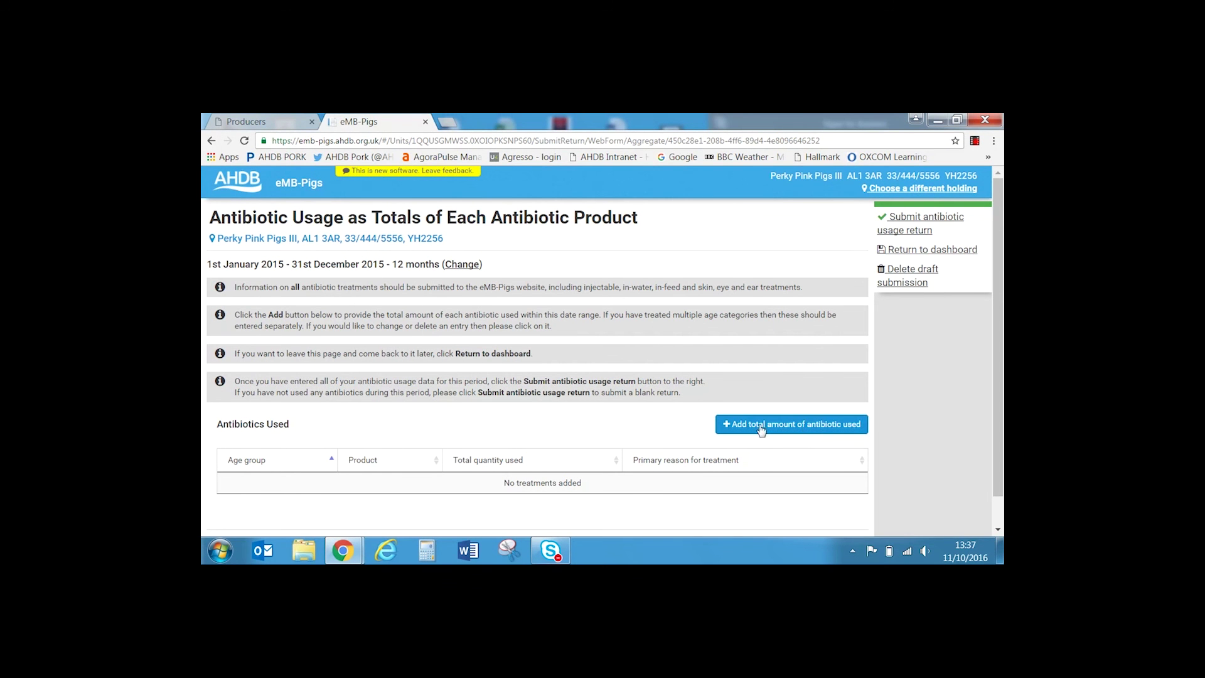
Begin a new antibiotic total and choose Amoxival 500 mg/g Oral Powder for Pigs and Chickens as the product
click(795, 426)
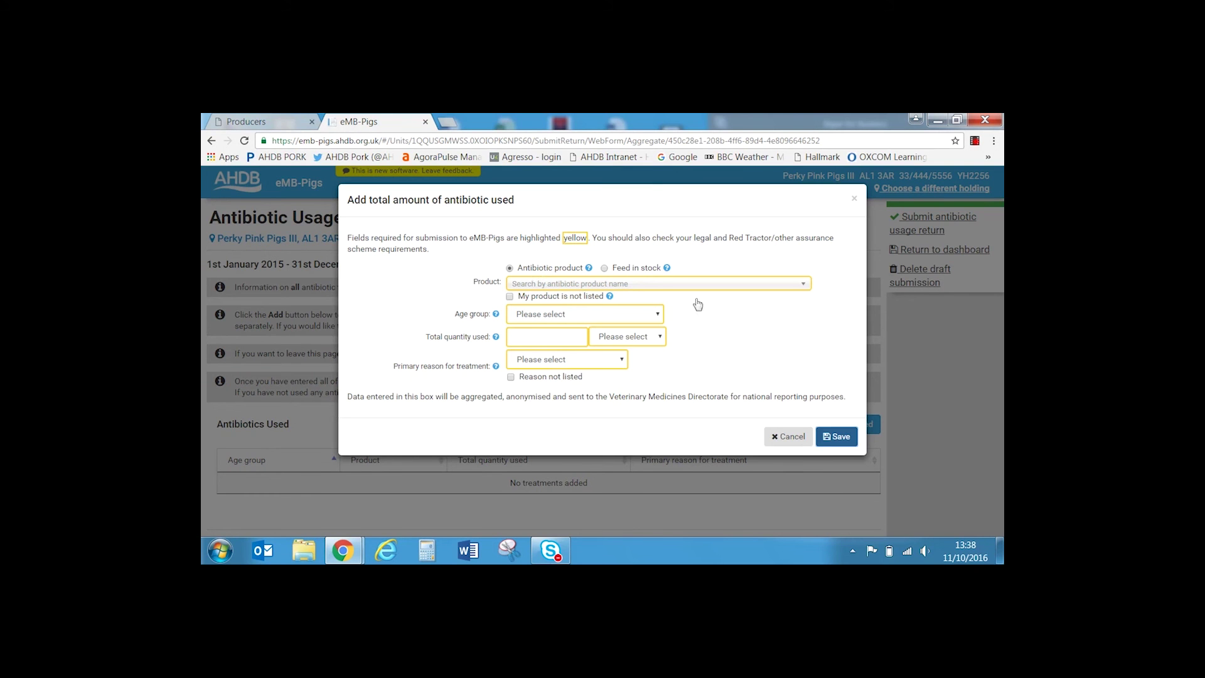
click(802, 286)
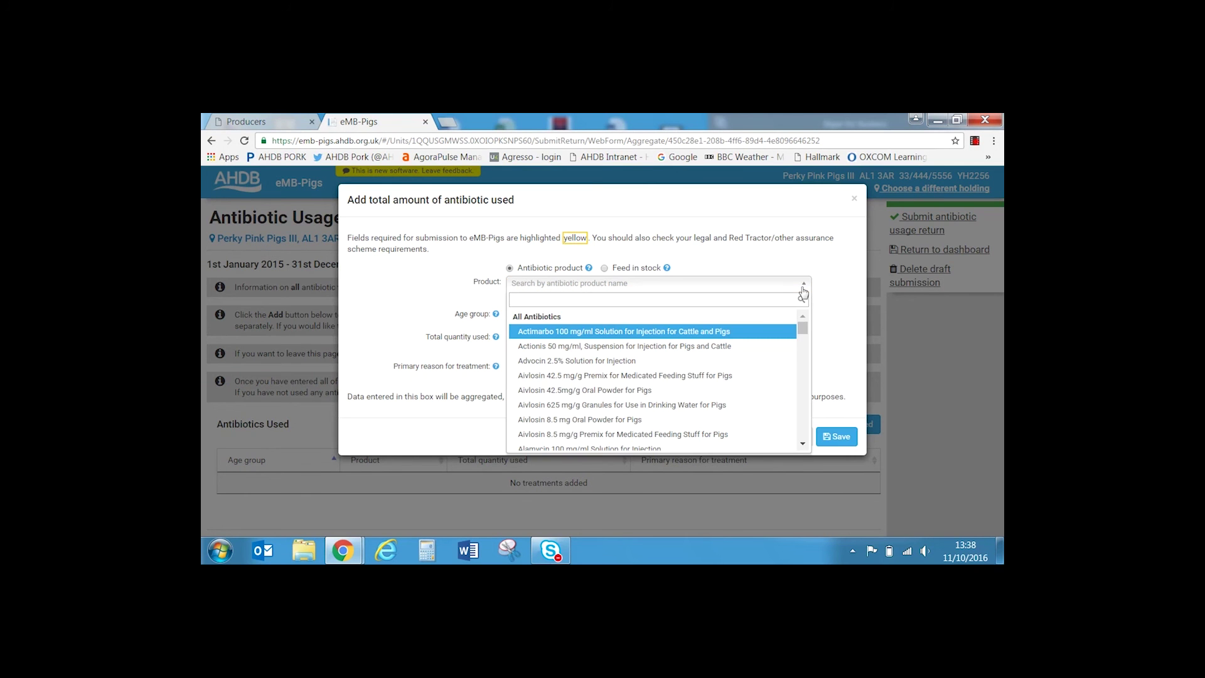
scroll(747, 377, down, 1)
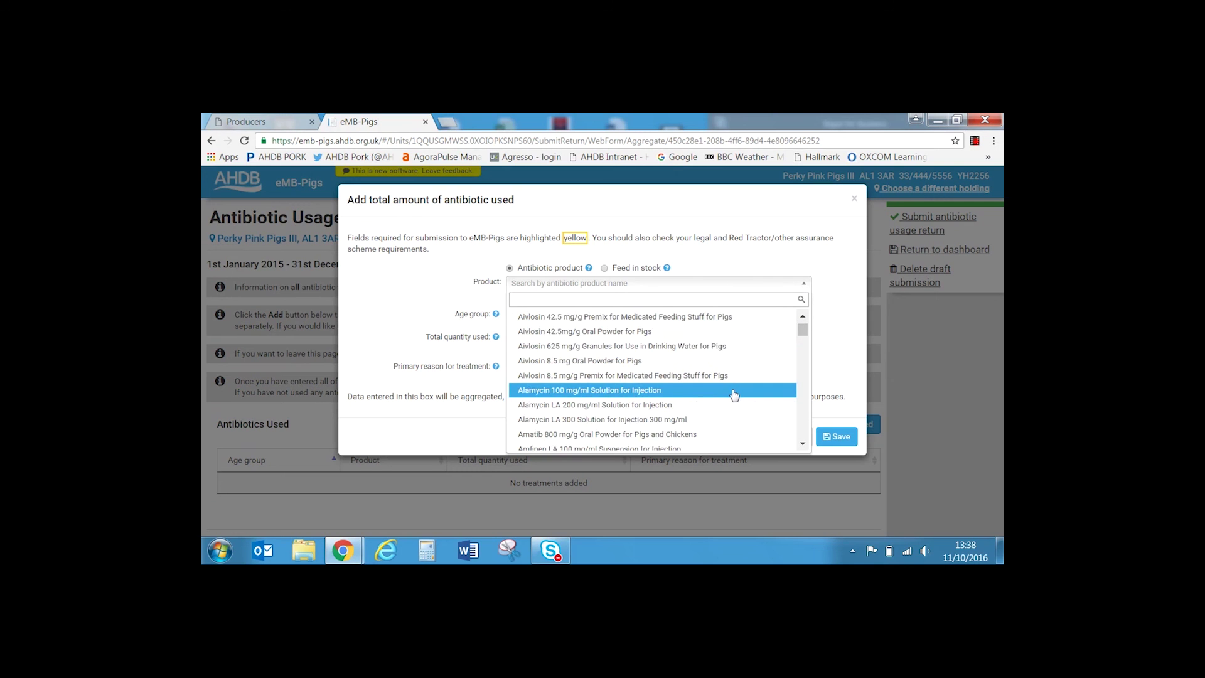
scroll(734, 395, down, 1)
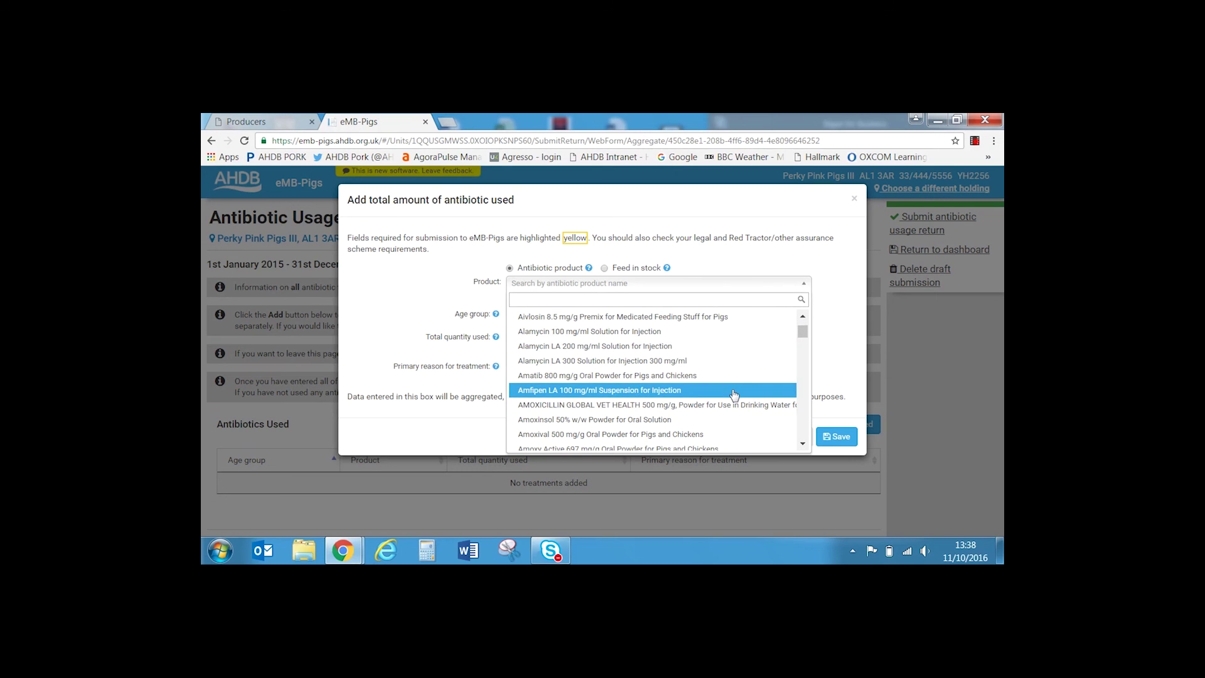
click(700, 434)
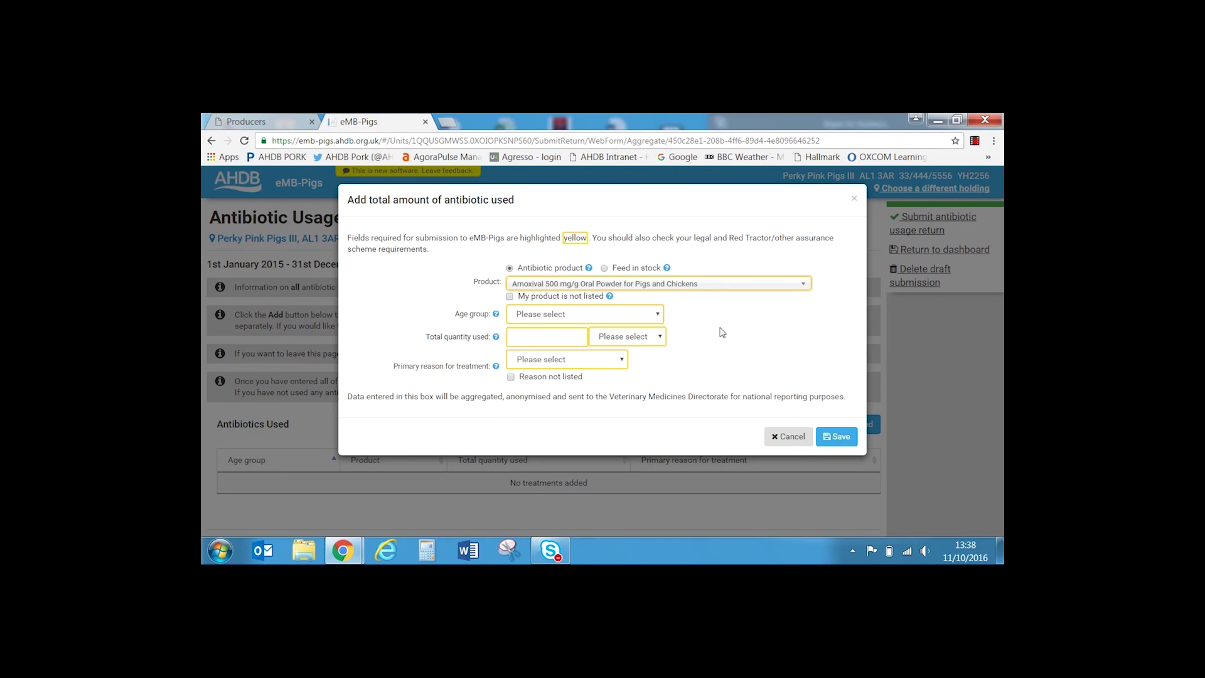
Set the age group to Finishers (13 weeks to finish), total quantity to 100 grams and primary reason to Coughing, and save the entry
click(643, 319)
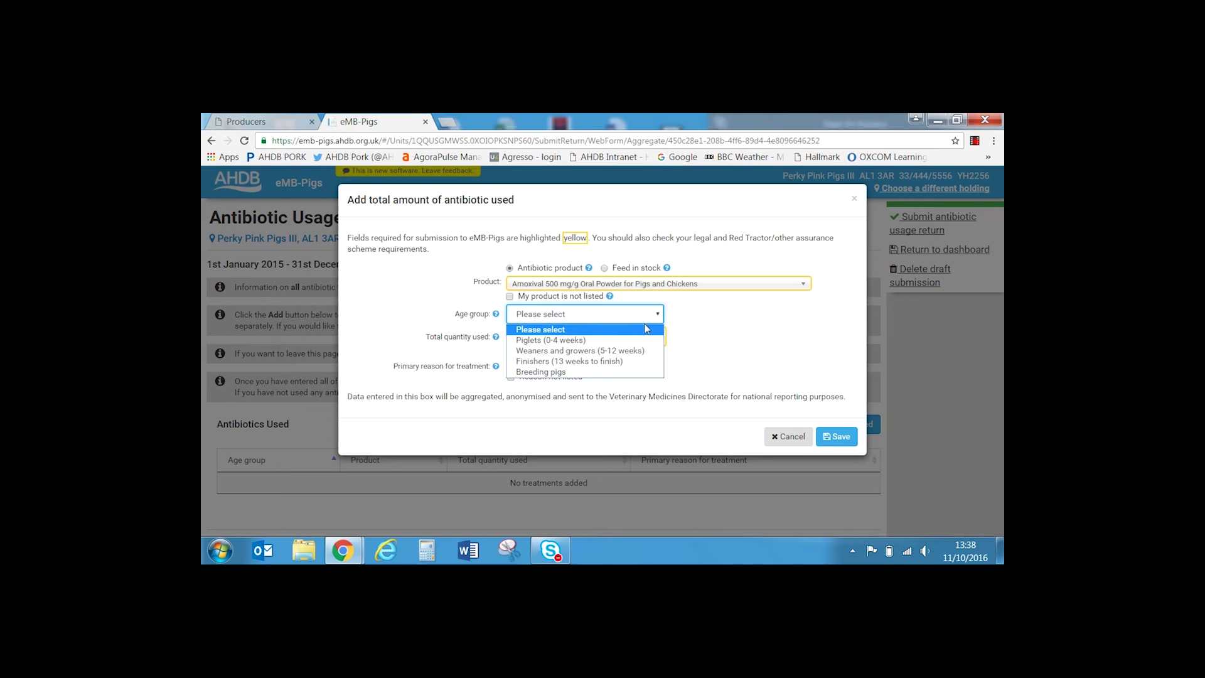
click(609, 361)
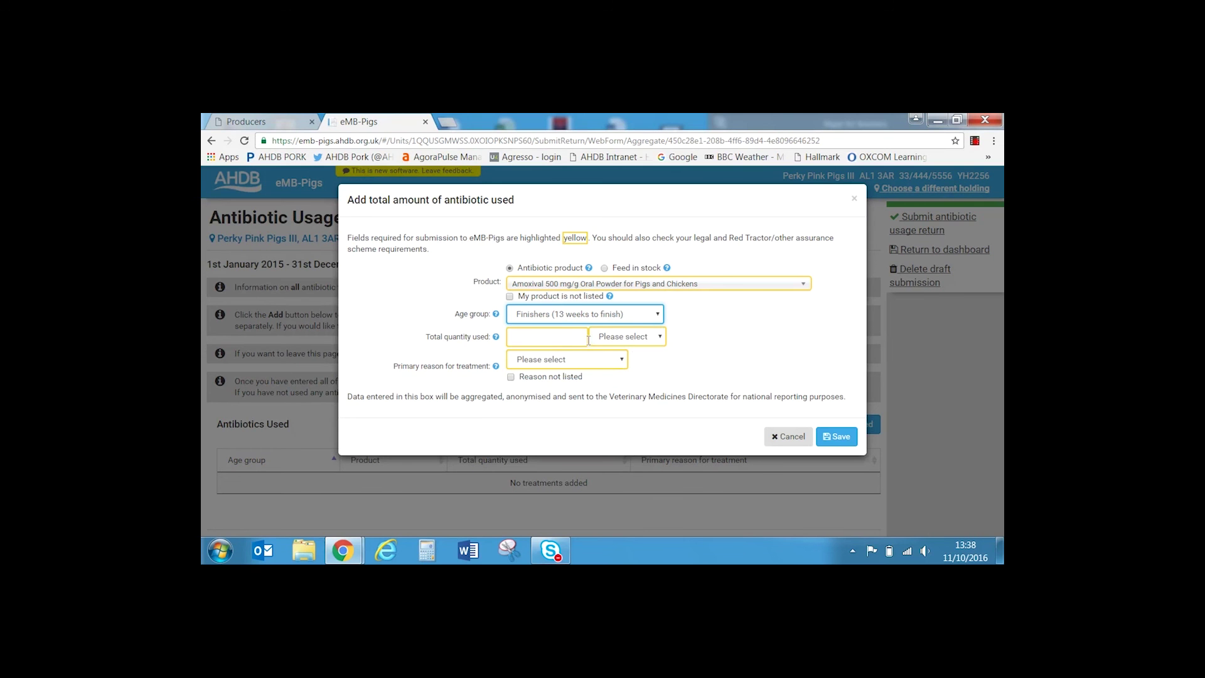
click(665, 341)
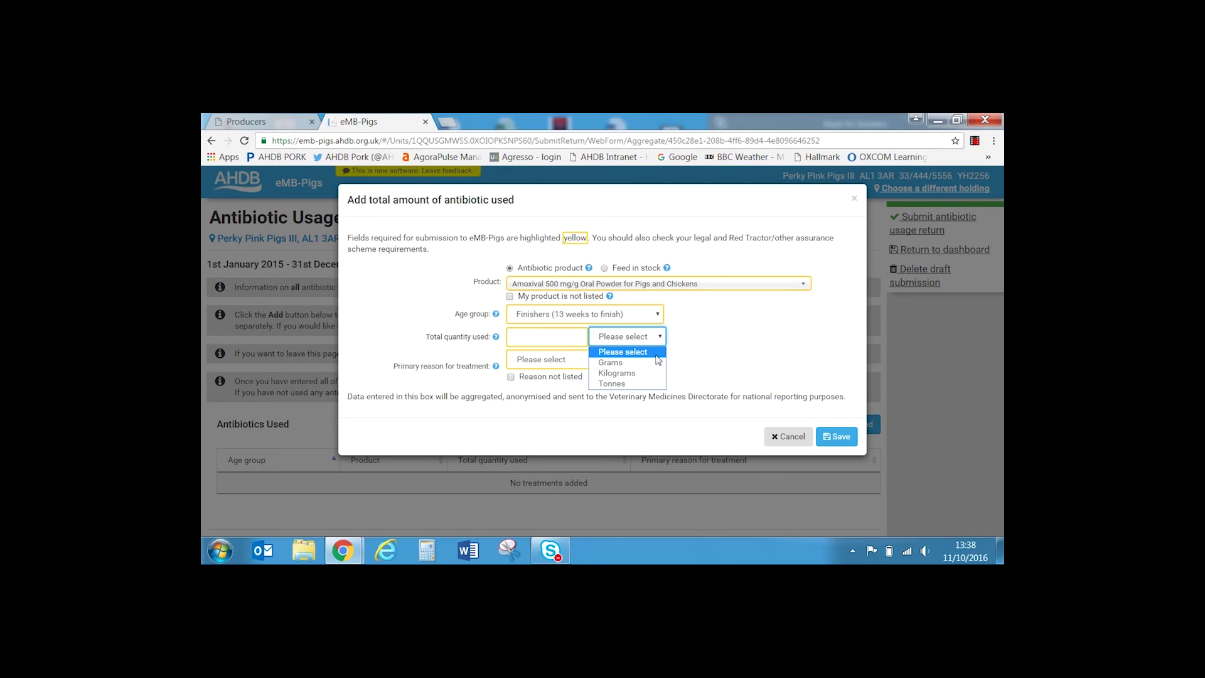
click(651, 363)
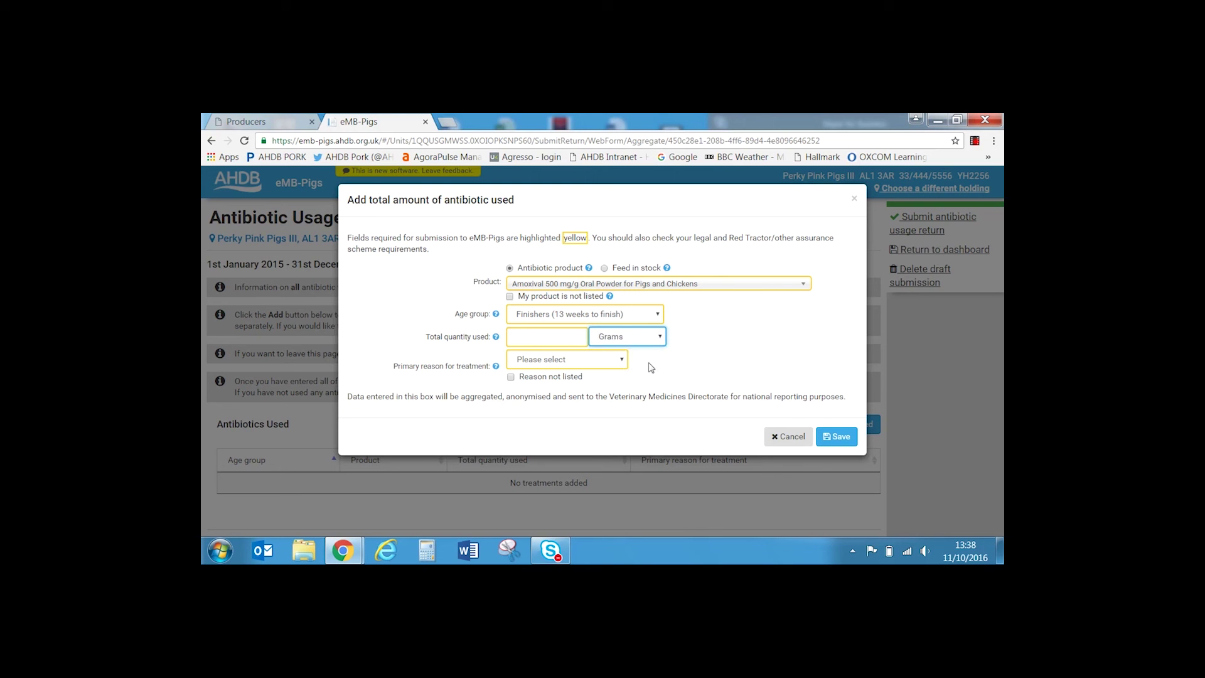
click(582, 337)
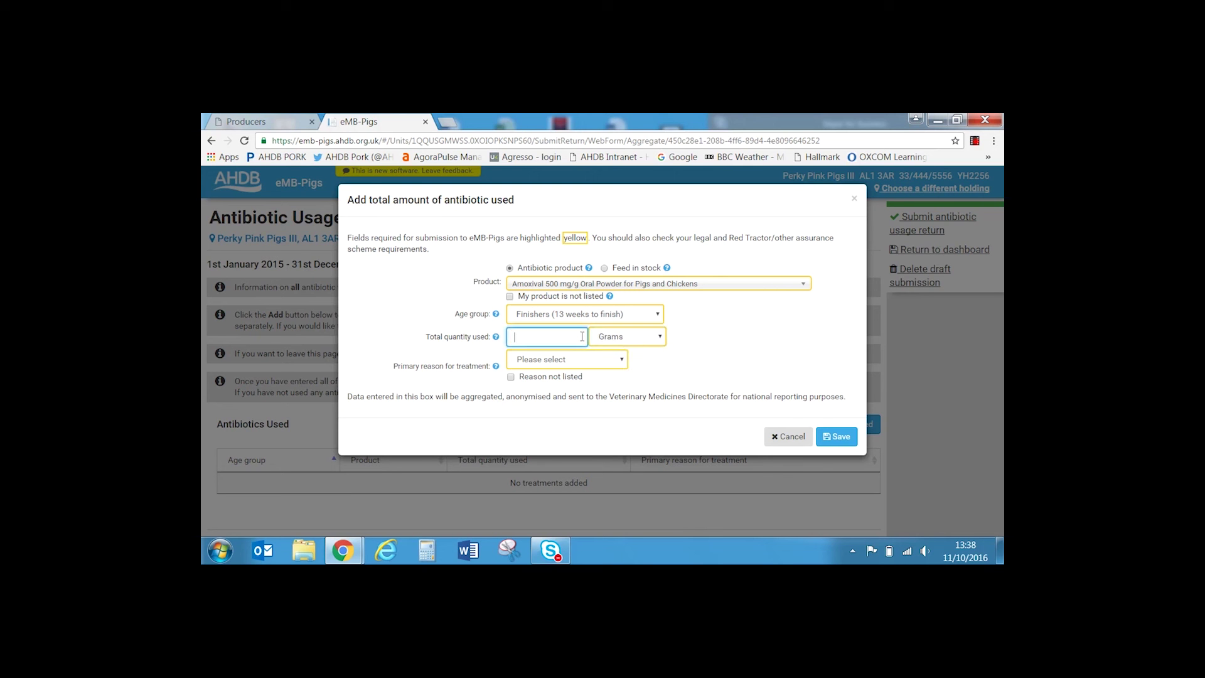
text(100)
click(611, 363)
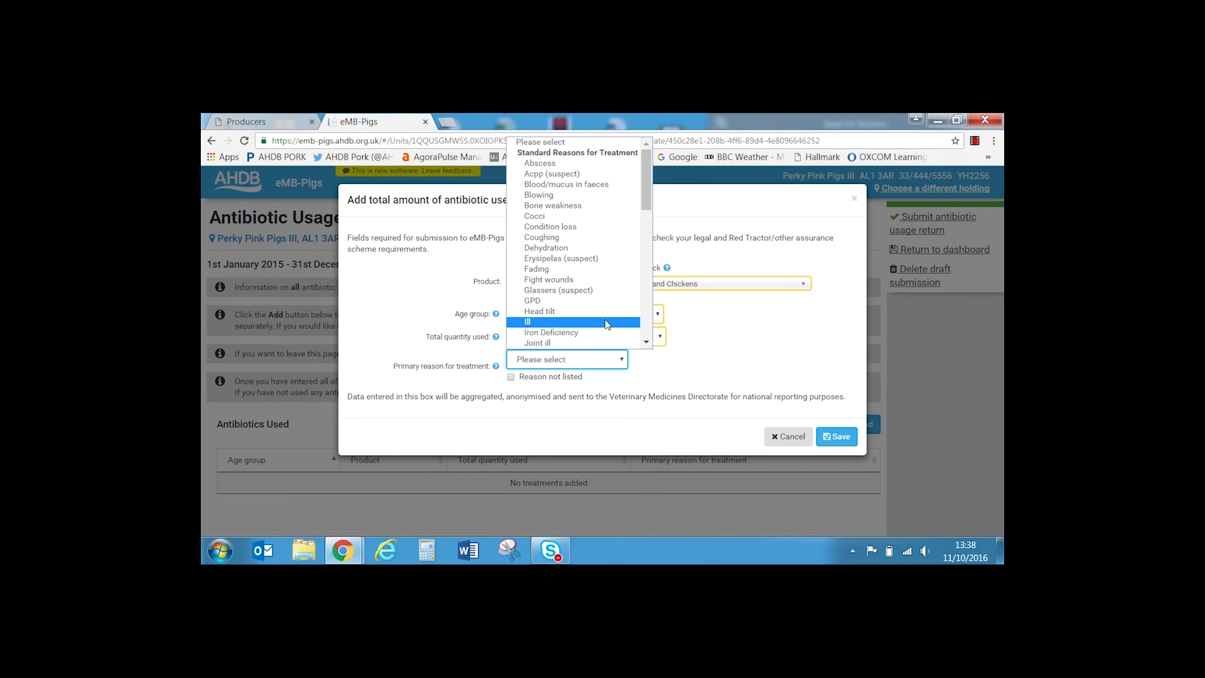
click(609, 240)
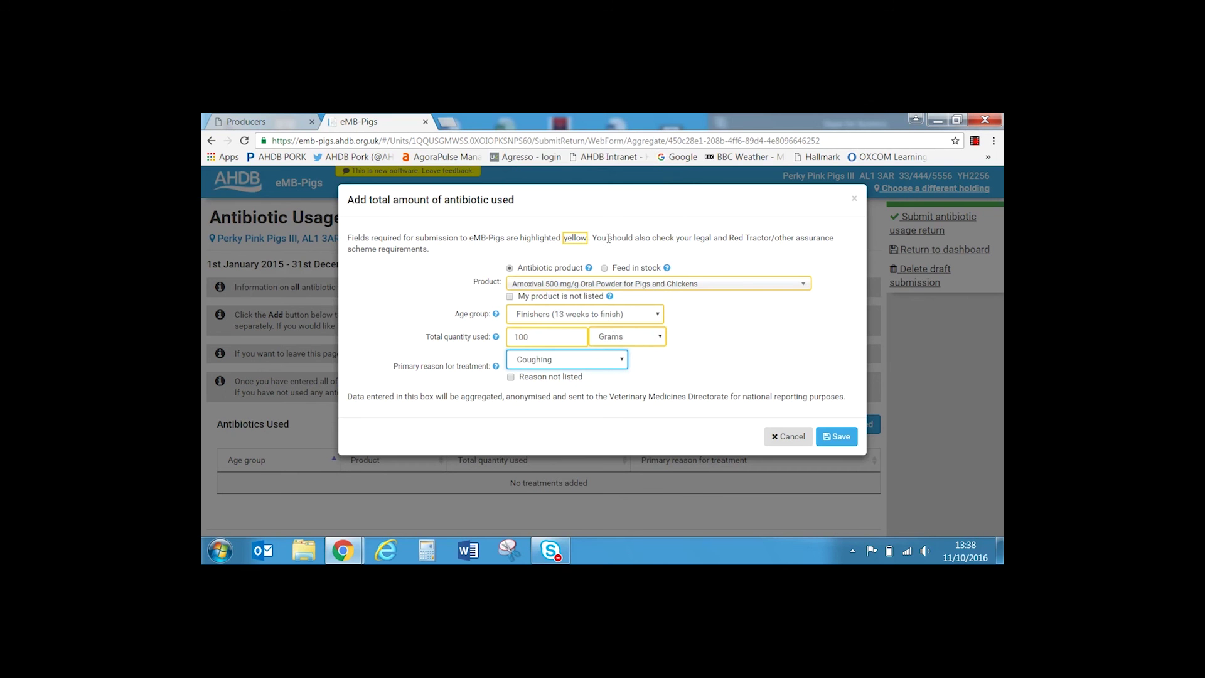
click(837, 438)
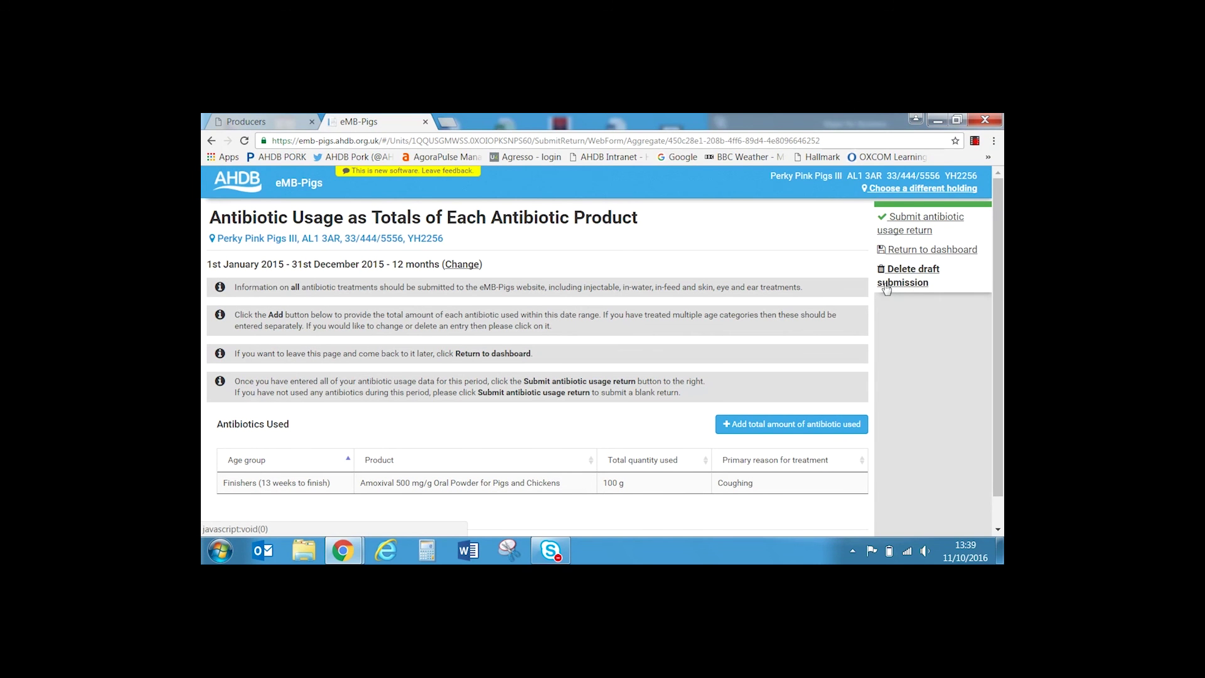
Start submitting the antibiotic usage return and set the holding category to Finisher
click(922, 226)
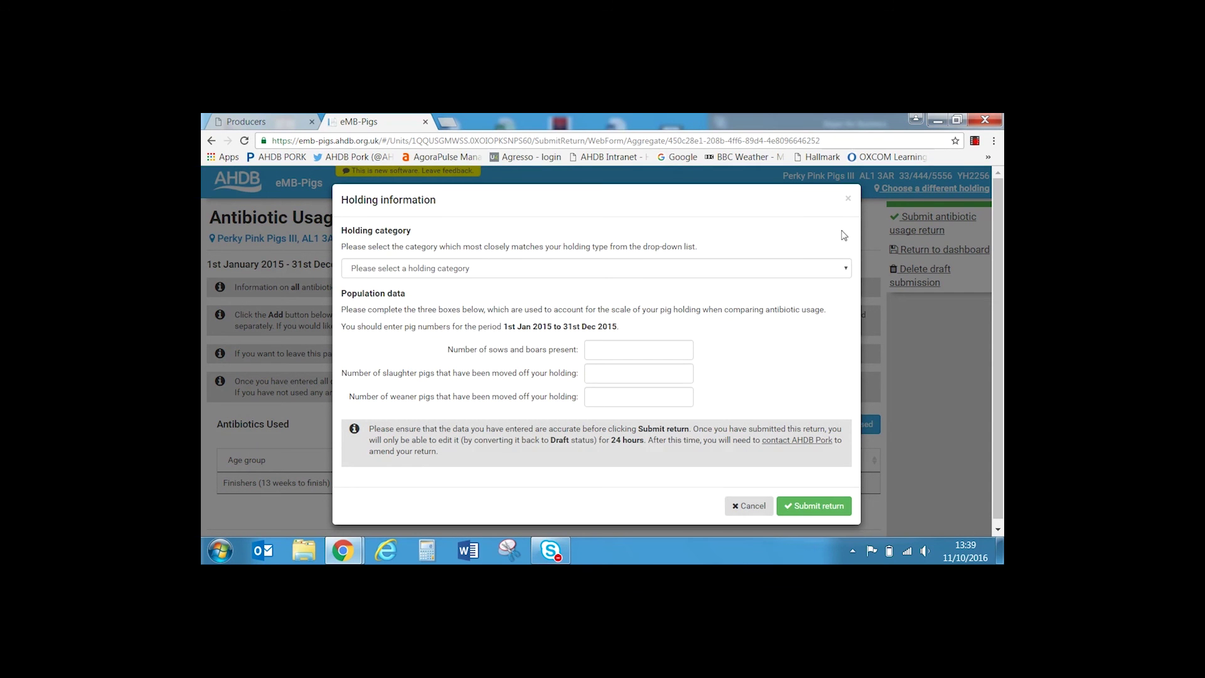
click(845, 270)
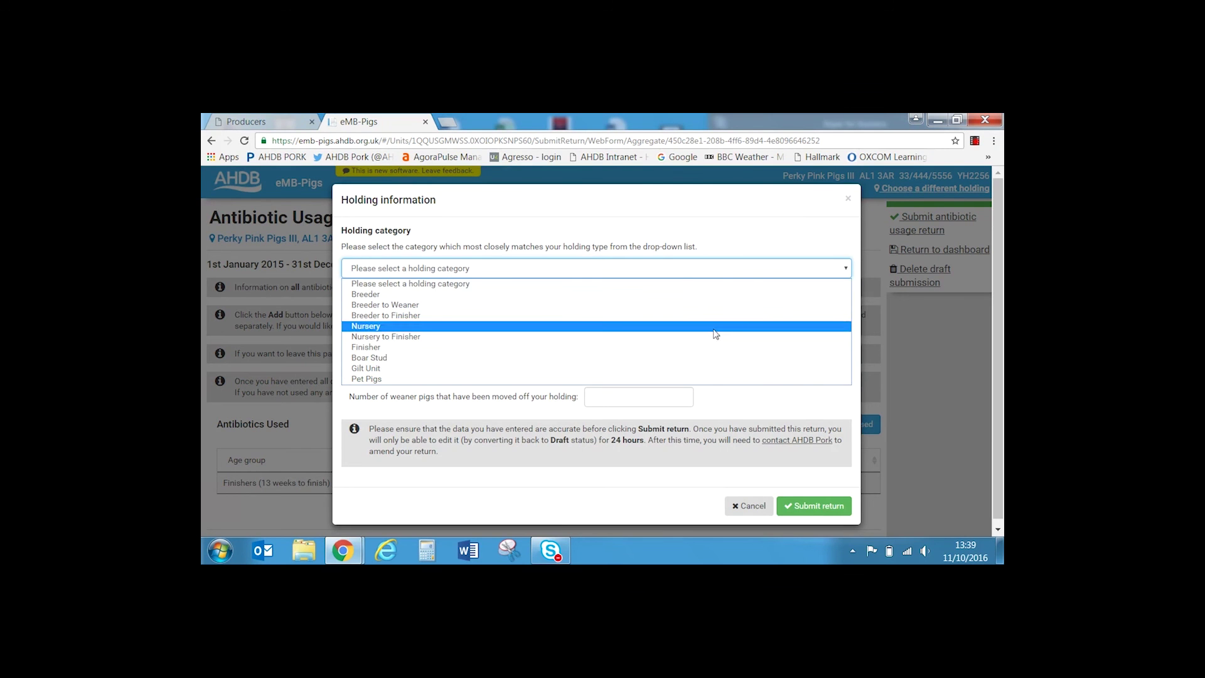
click(664, 348)
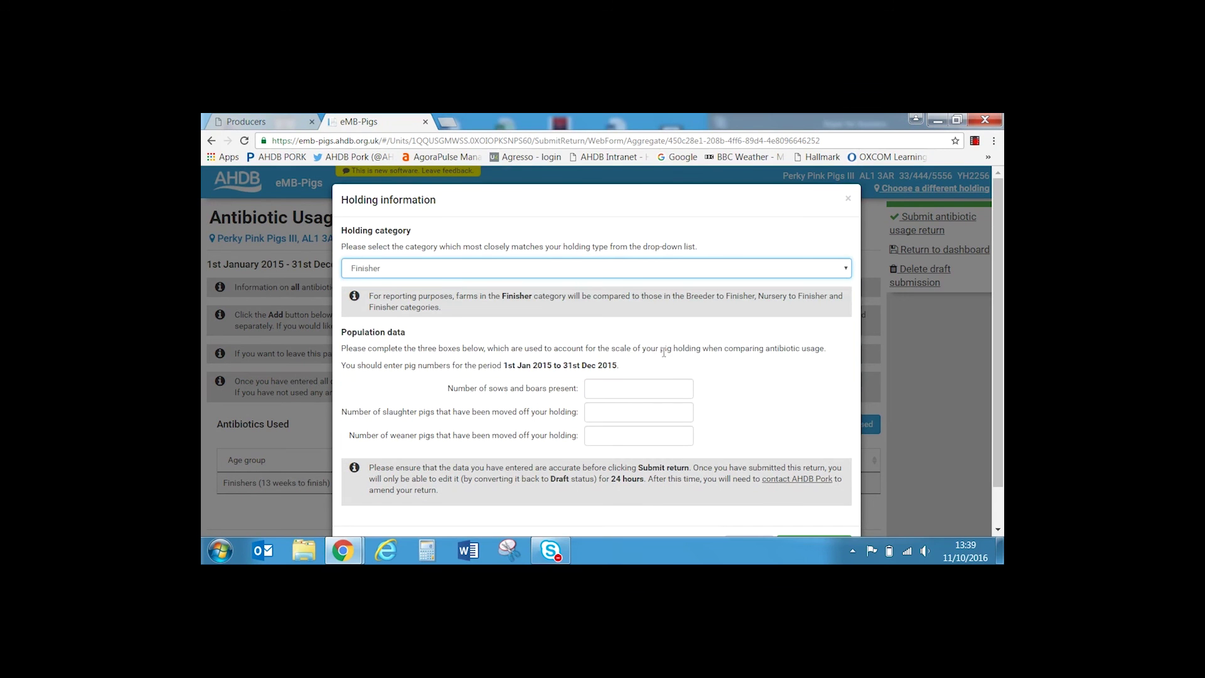
Enter 0 sows and boars present, 100 slaughter pigs and 0 weaner pigs moved off the holding, and submit the return
click(667, 387)
scroll(756, 377, down, 2)
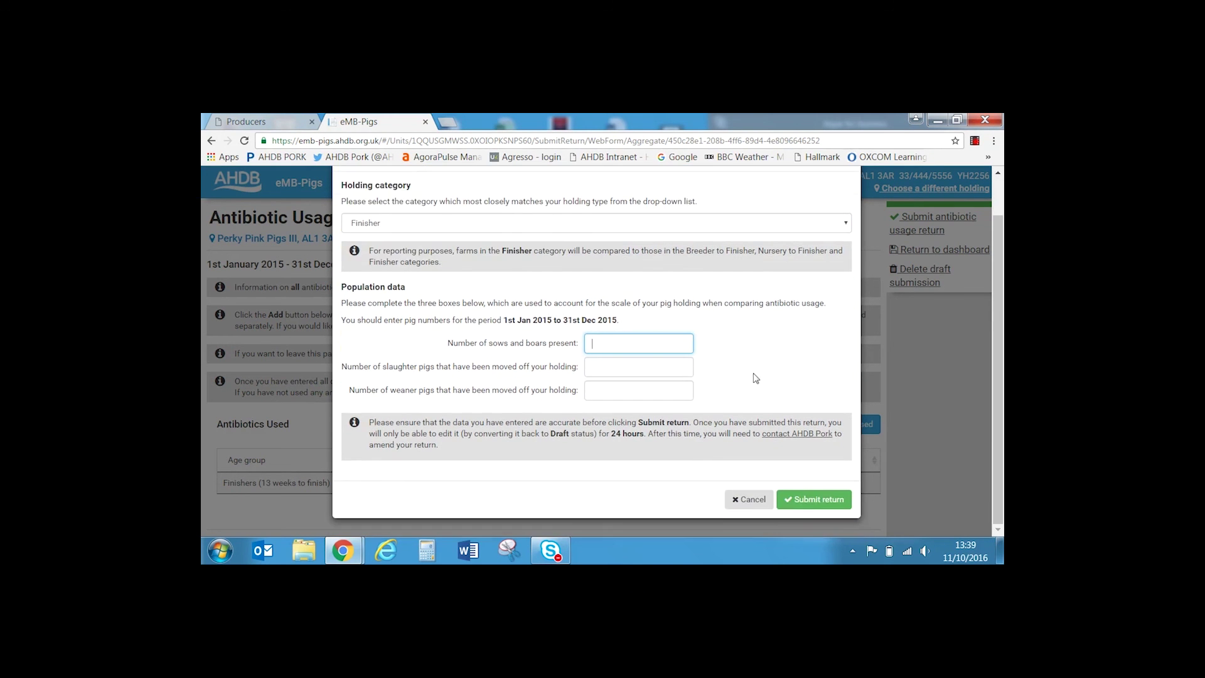
text(0)
click(665, 371)
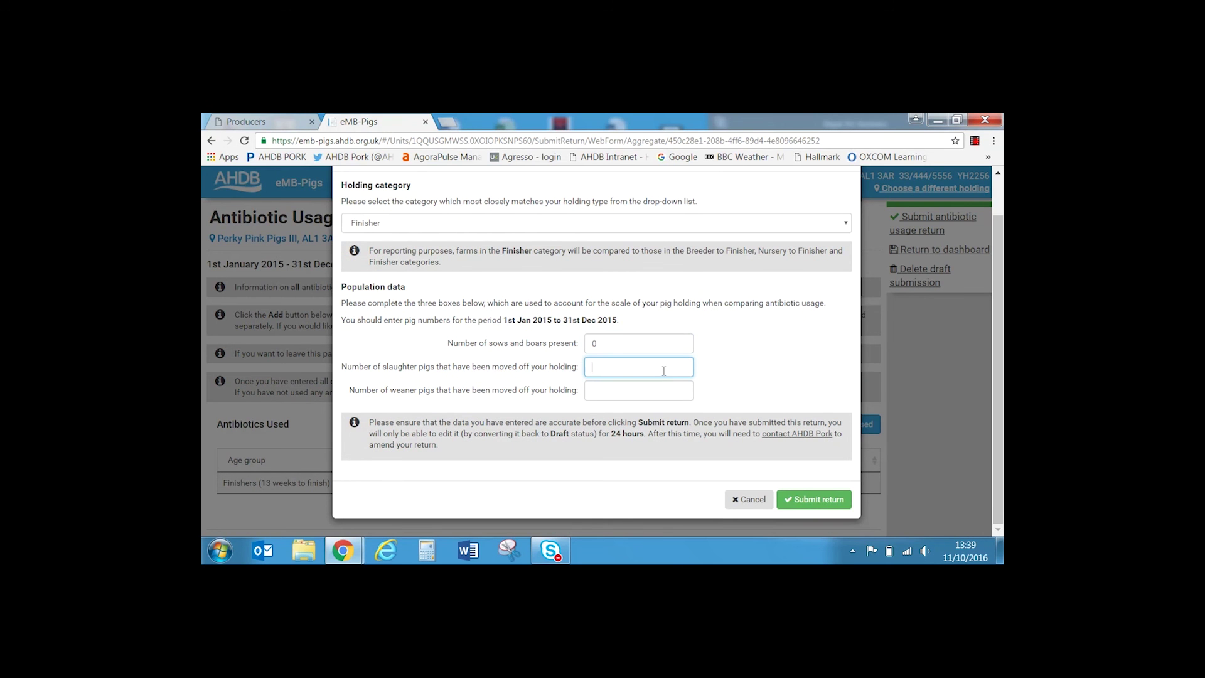
text(100)
click(636, 391)
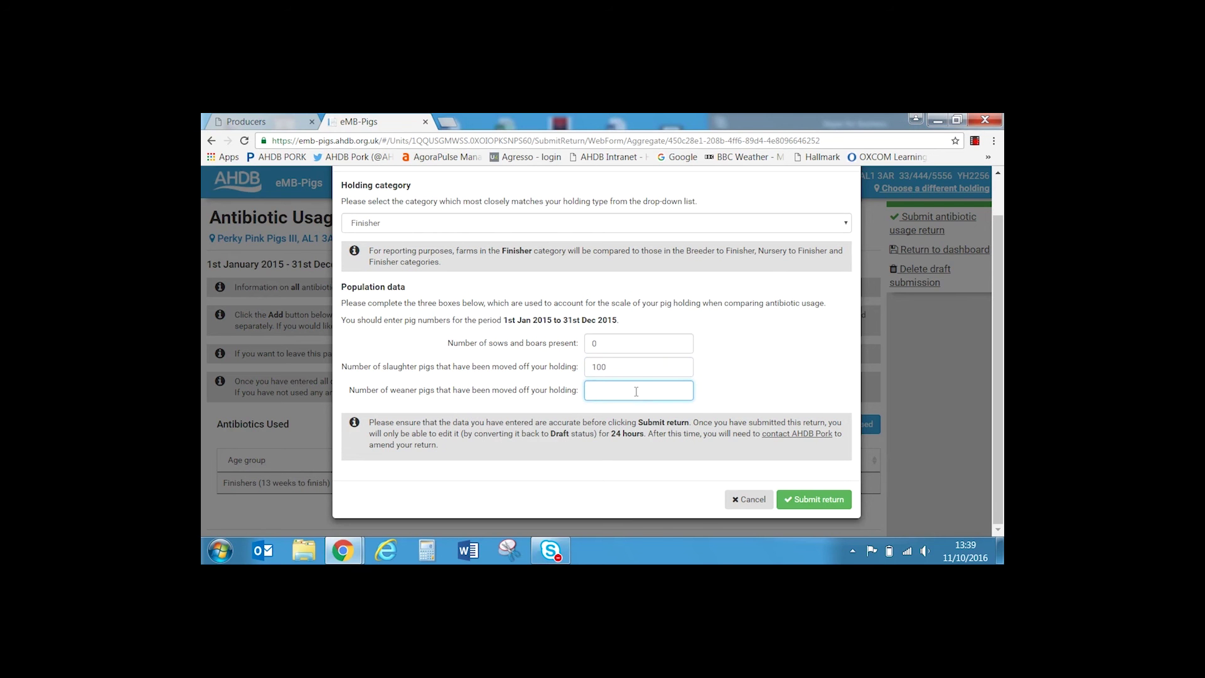
text(0)
click(801, 500)
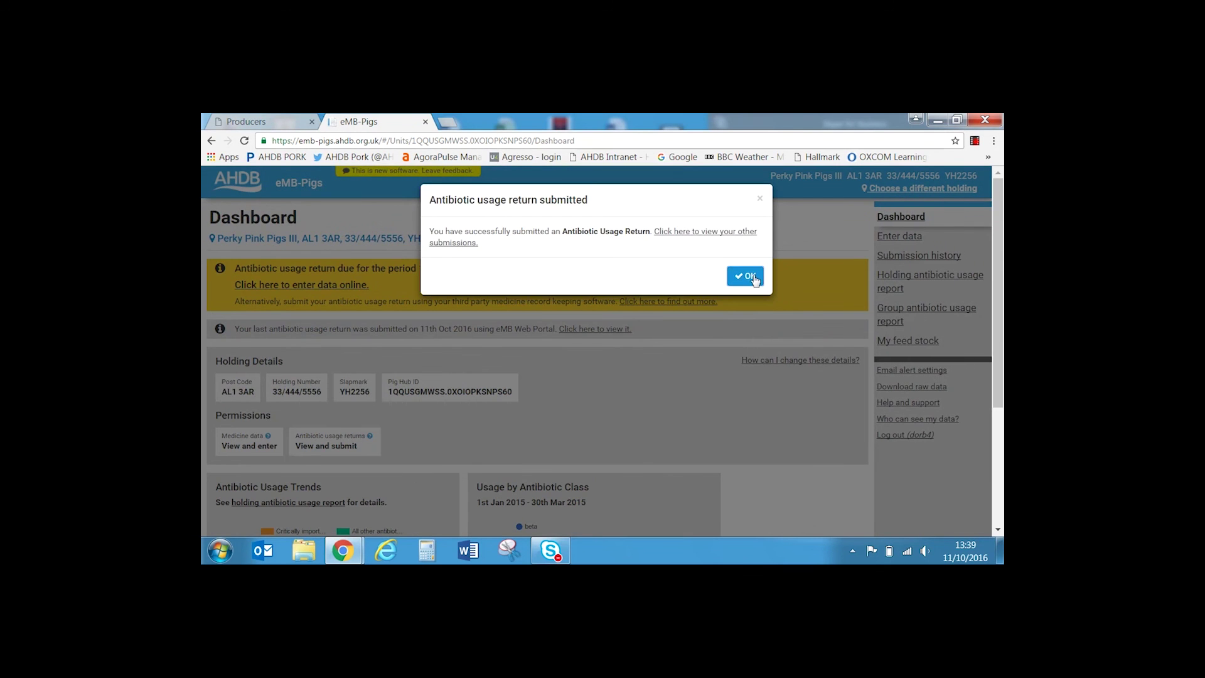
Close the submission confirmation and review the antibiotic usage trends and class charts on the dashboard
click(753, 276)
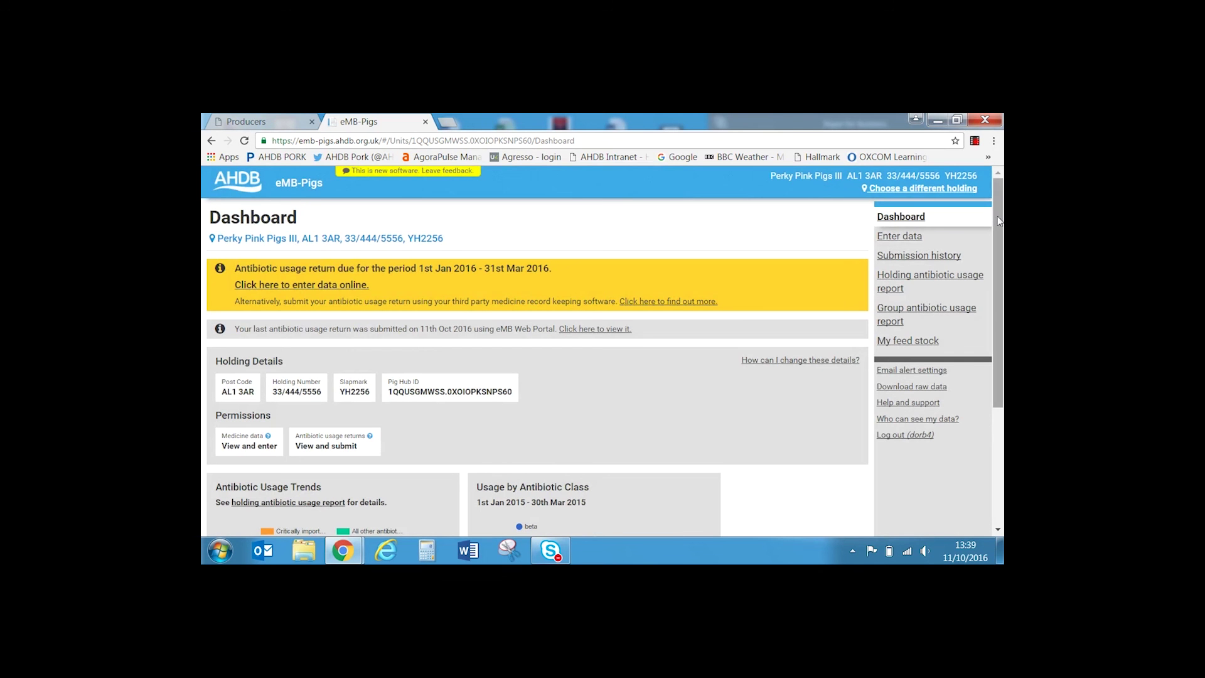
drag(1002, 214, 1000, 342)
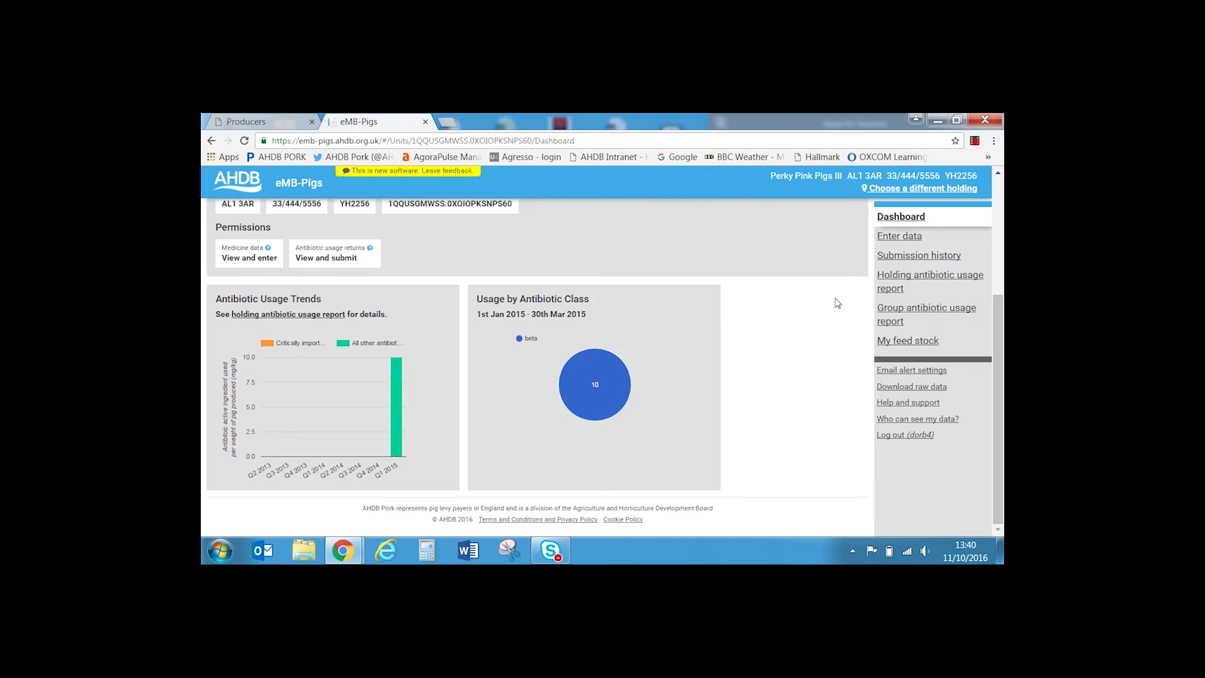
Open the submitted January to December 2015 return from the submission history and undo its submission to edit it as a draft
click(899, 263)
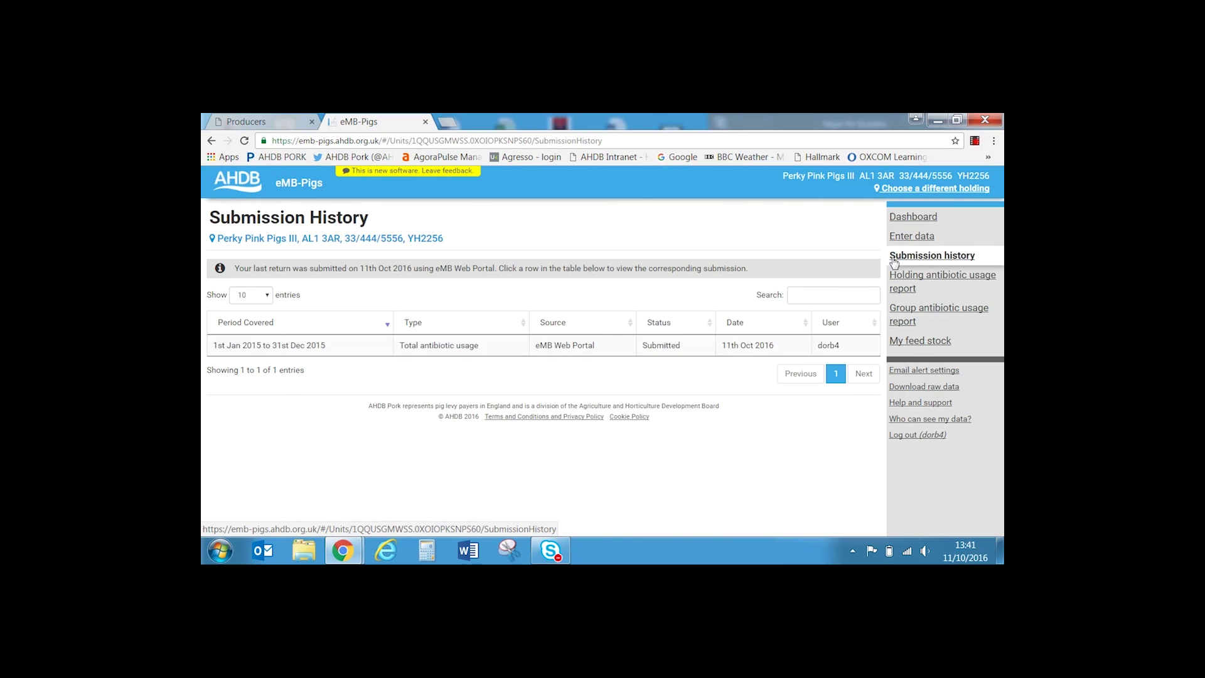
click(552, 347)
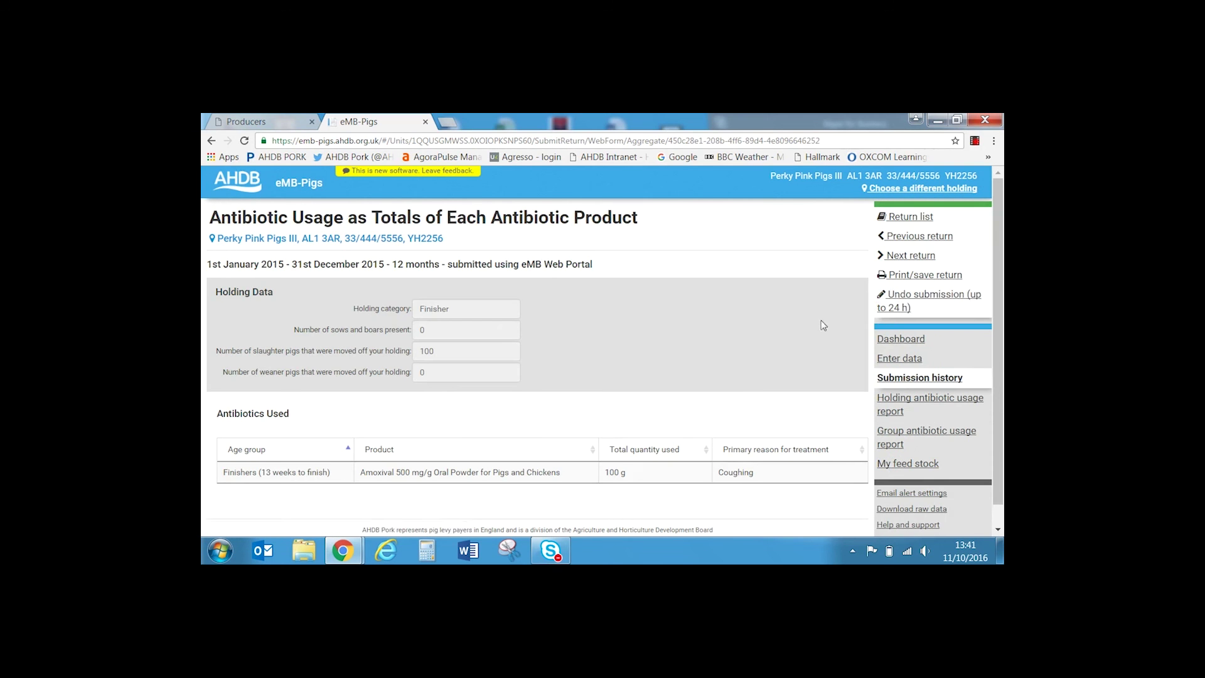
click(927, 307)
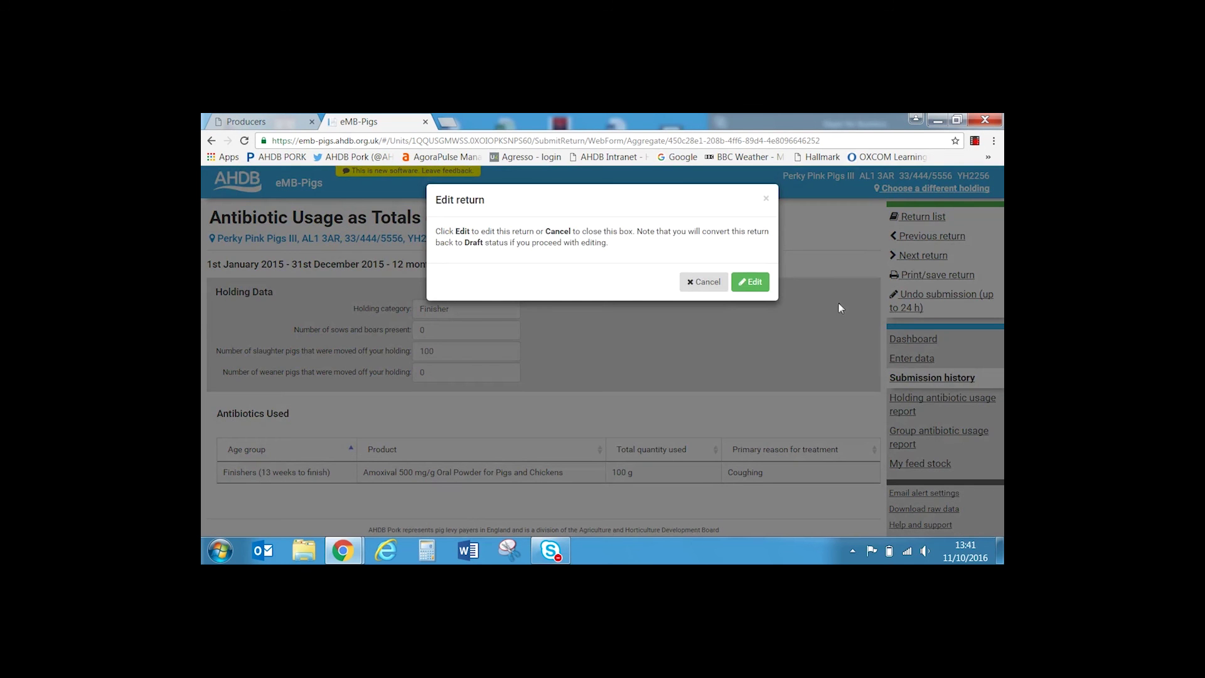
click(757, 288)
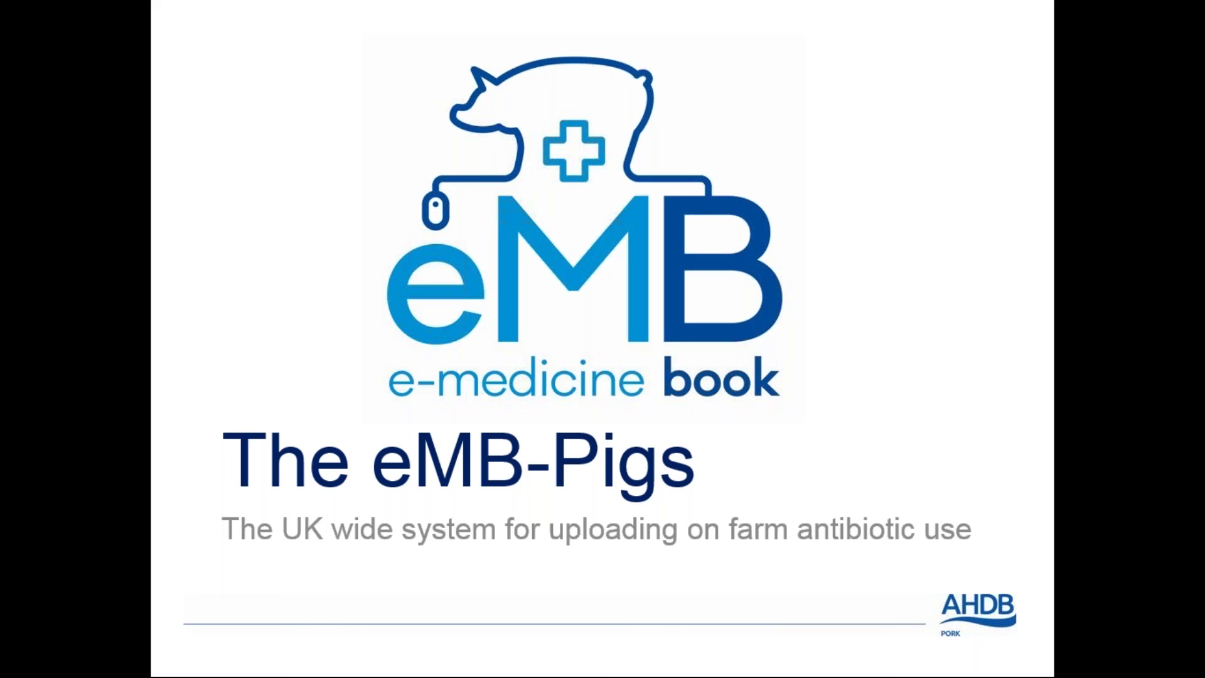
right_click(819, 329)
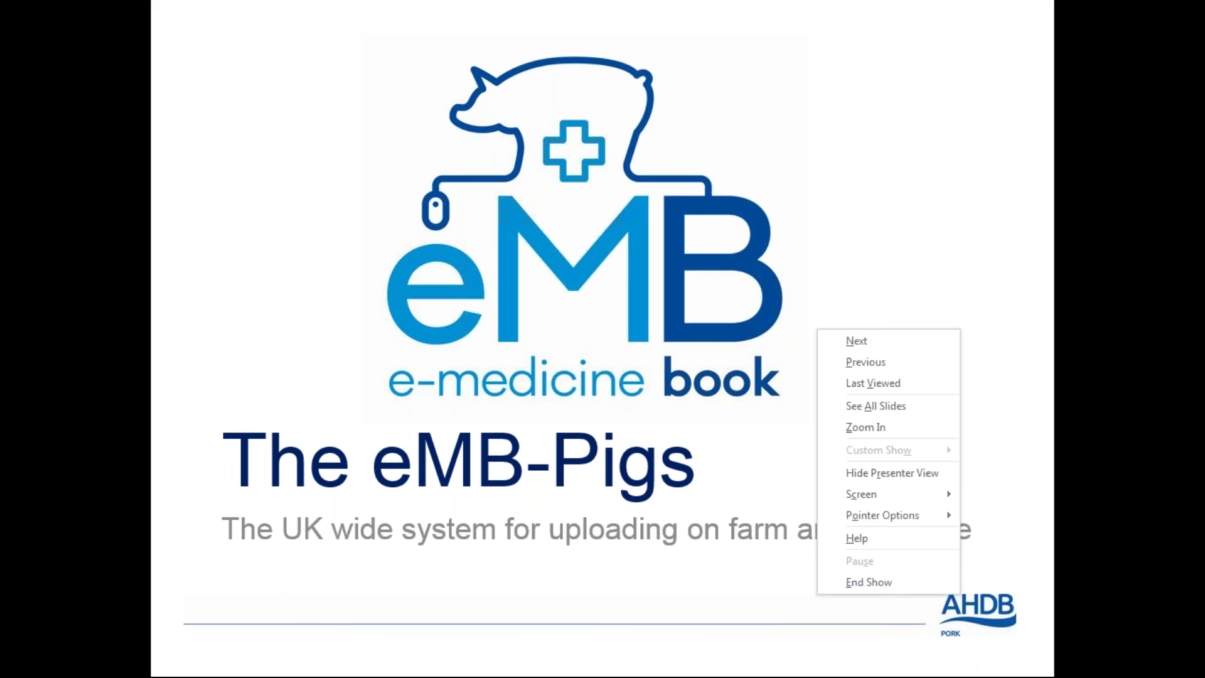
key(Escape)
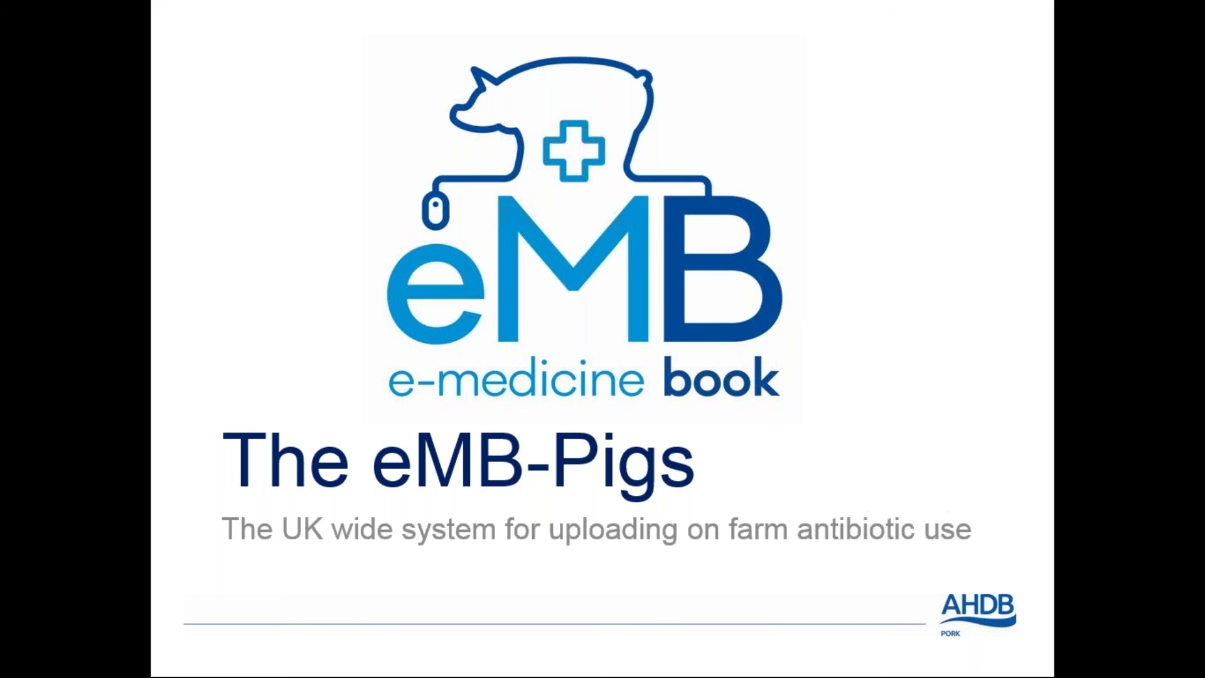
key(Right)
key(Right)
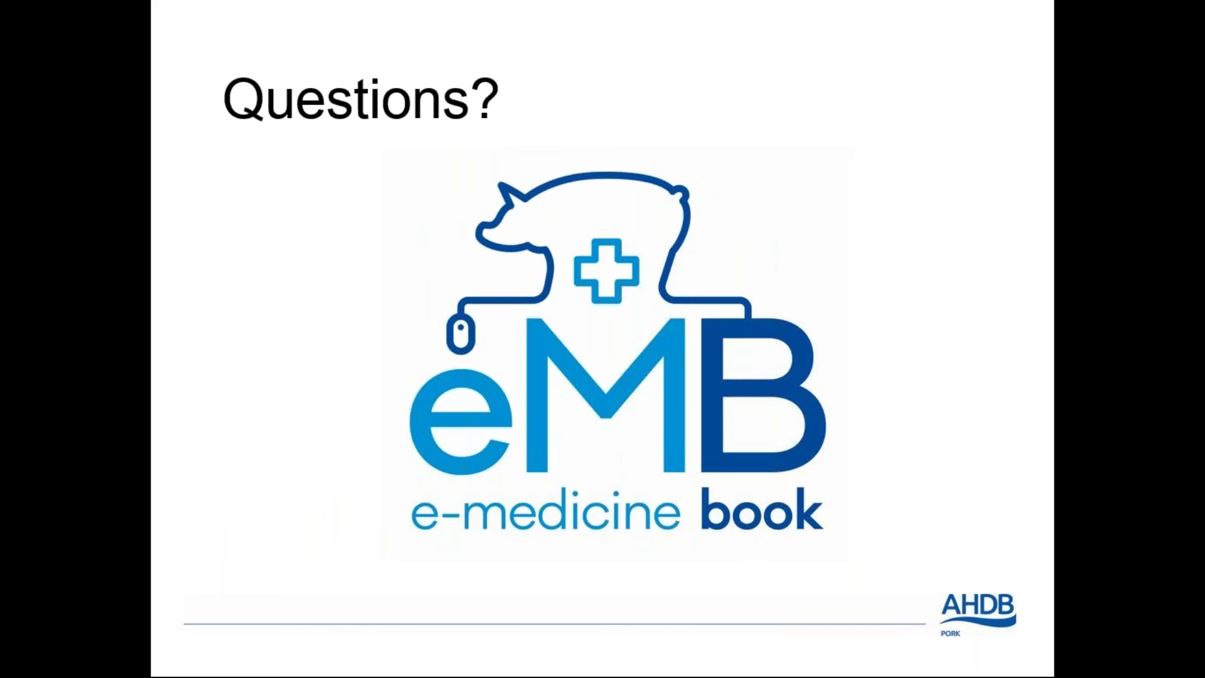